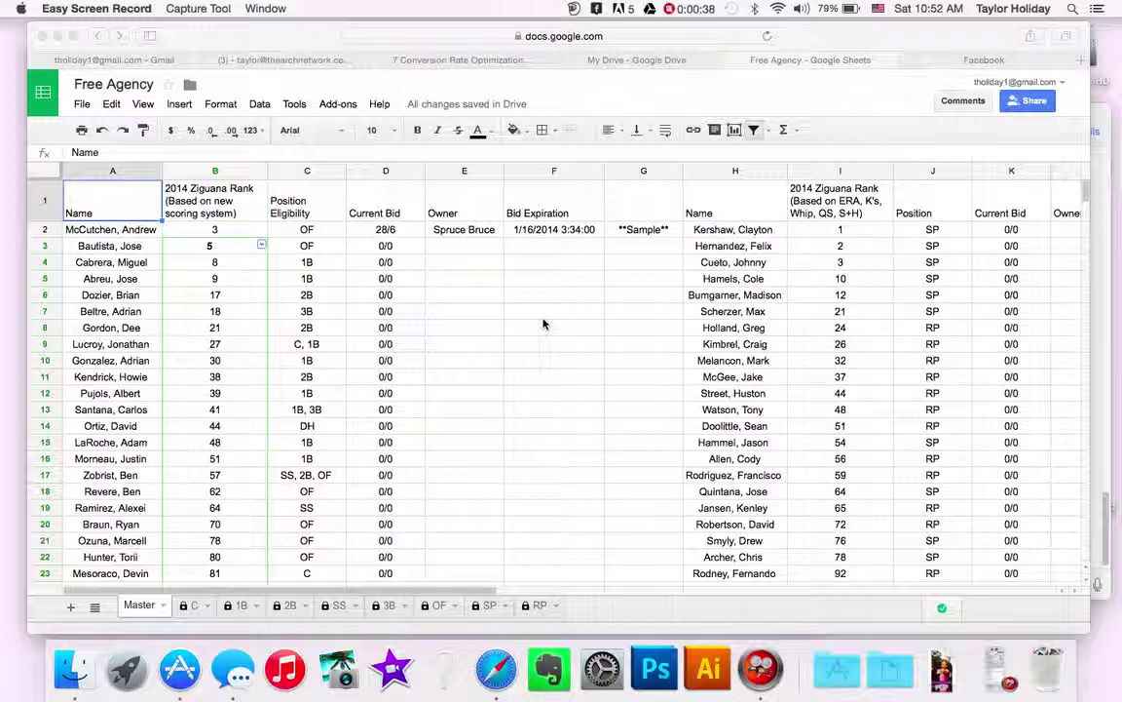
Open the spreadsheet's full sharing settings and review each collaborator's access level
left_click(1028, 113)
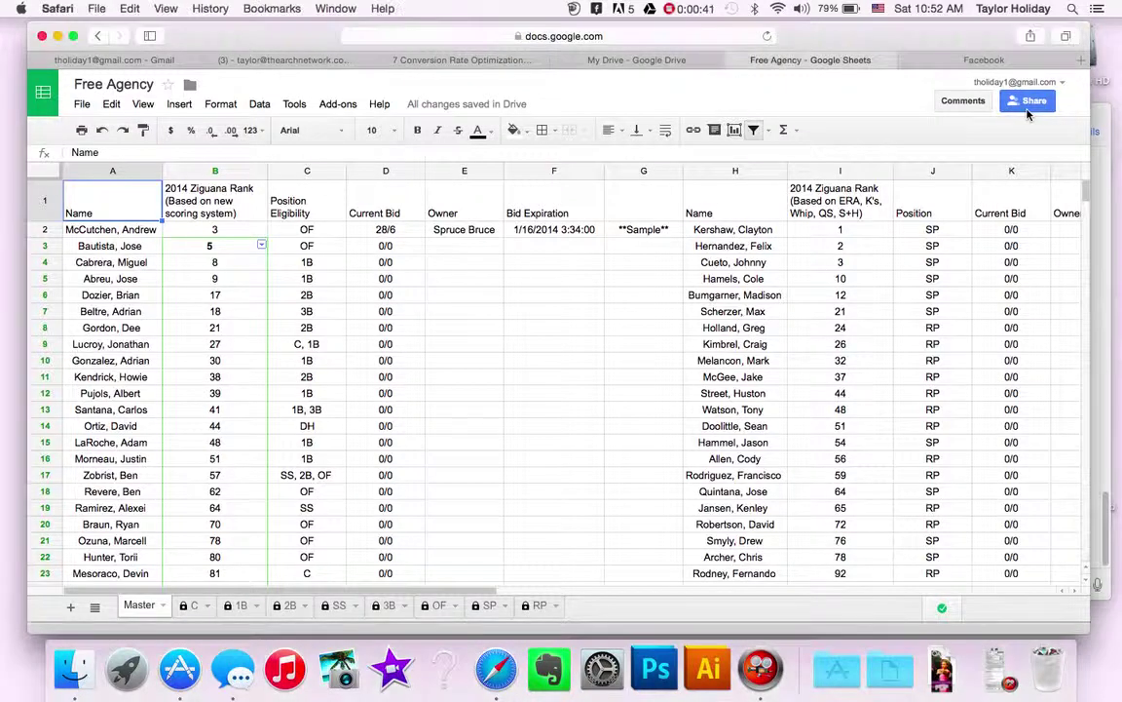
left_click(1028, 113)
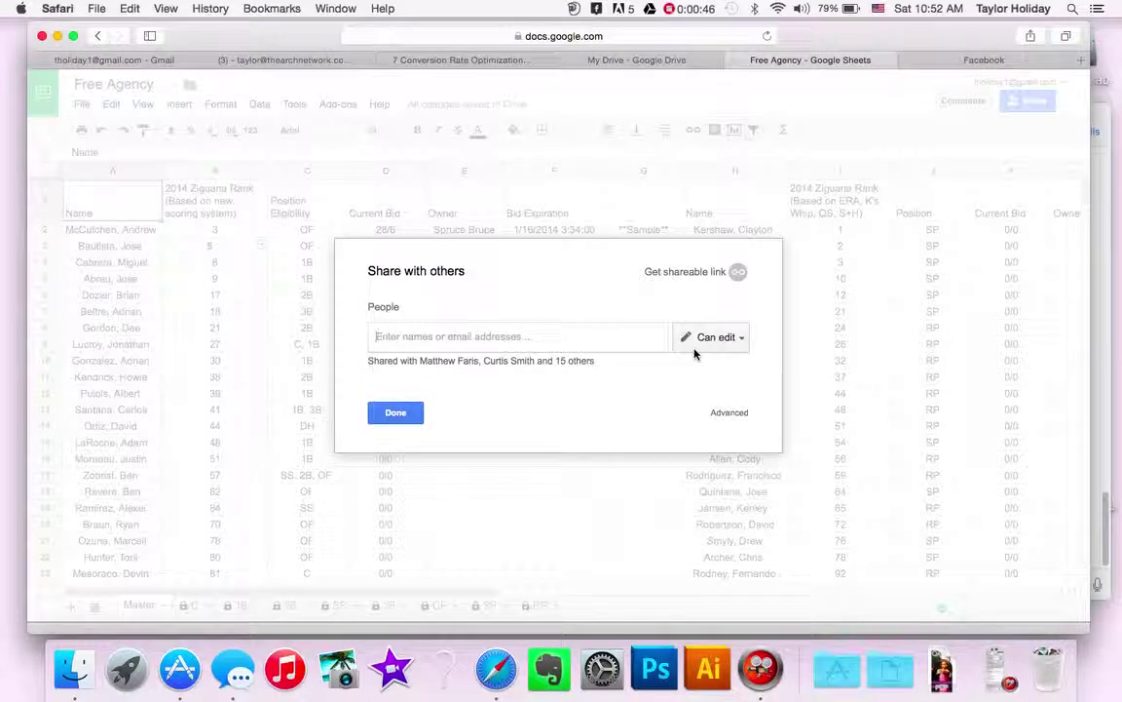
left_click(538, 367)
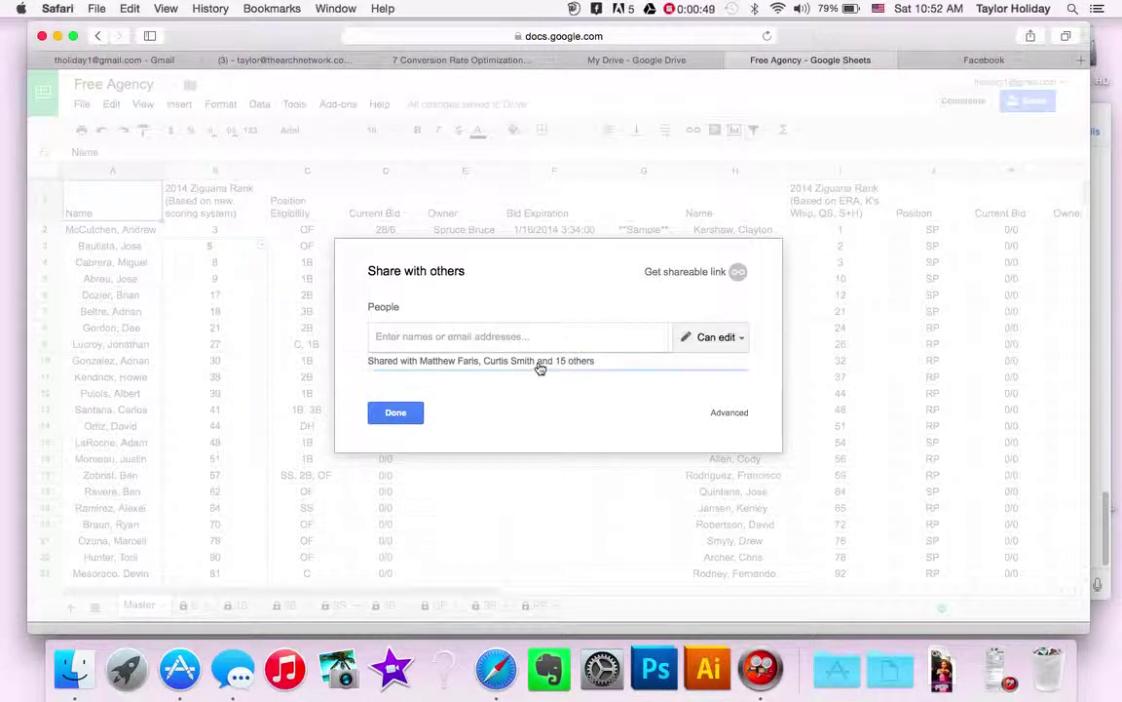
scroll(535, 372, "down", 3)
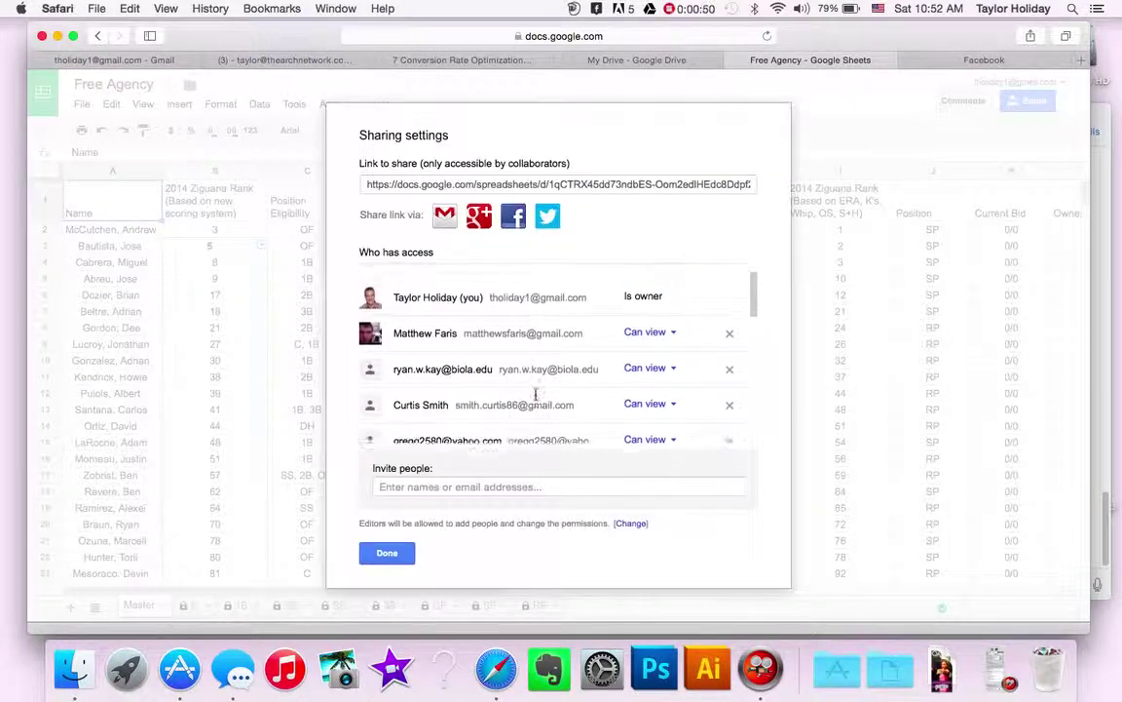
scroll(535, 397, "down", 10)
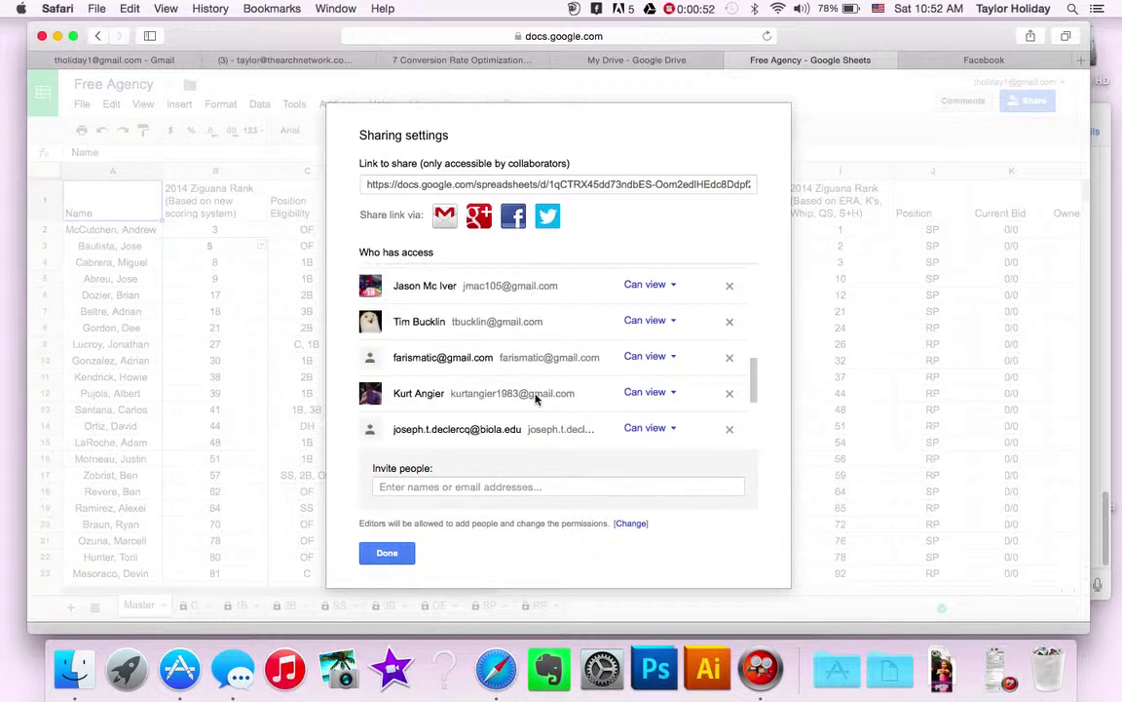
scroll(535, 397, "down", 3)
scroll(535, 398, "up", 3)
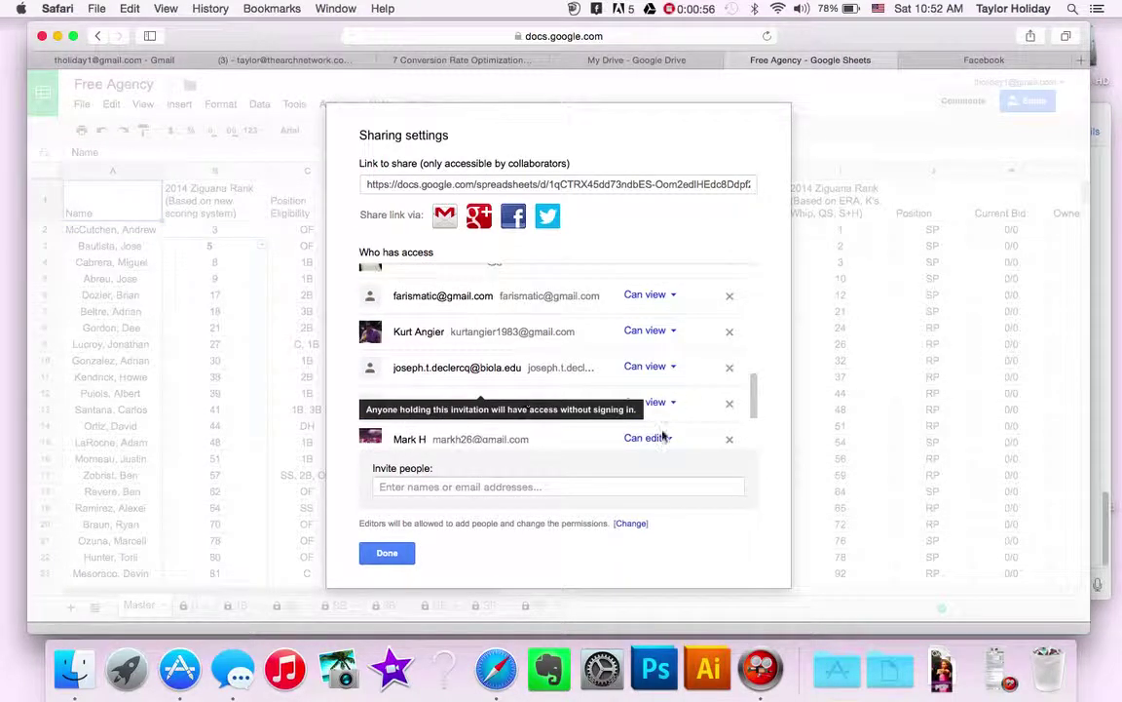
scroll(670, 438, "up", 3)
Change the only collaborator who has edit rights to Can view and close the sharing settings
left_click(670, 435)
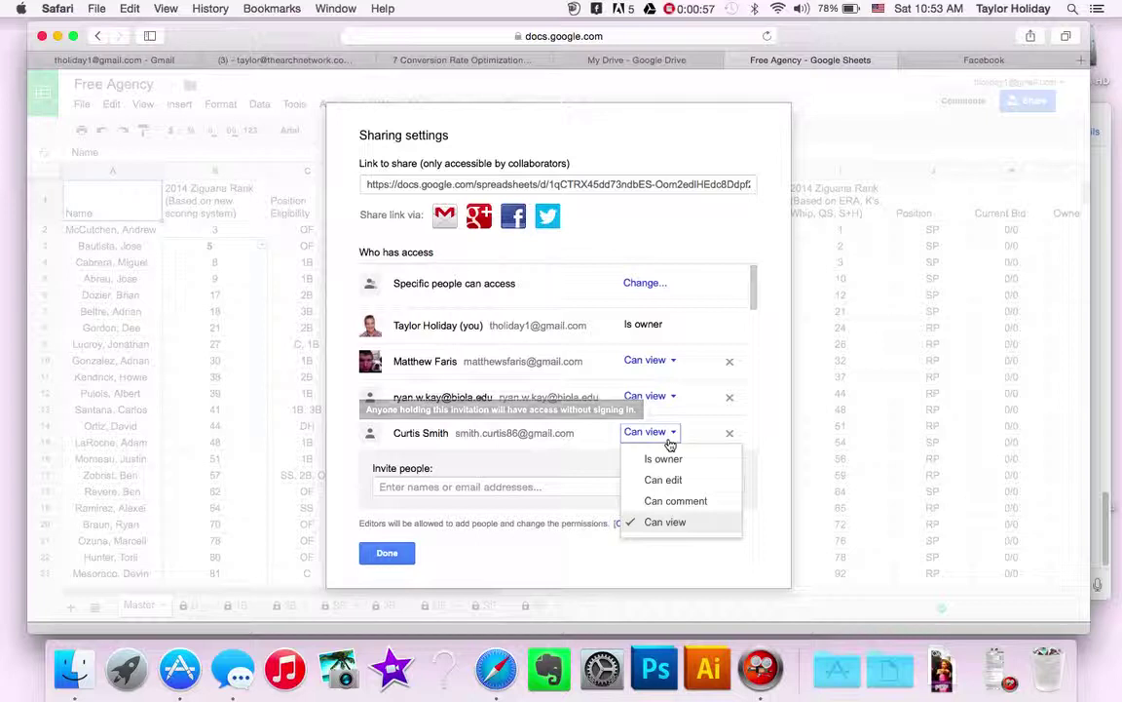
left_click(692, 330)
scroll(692, 329, "down", 5)
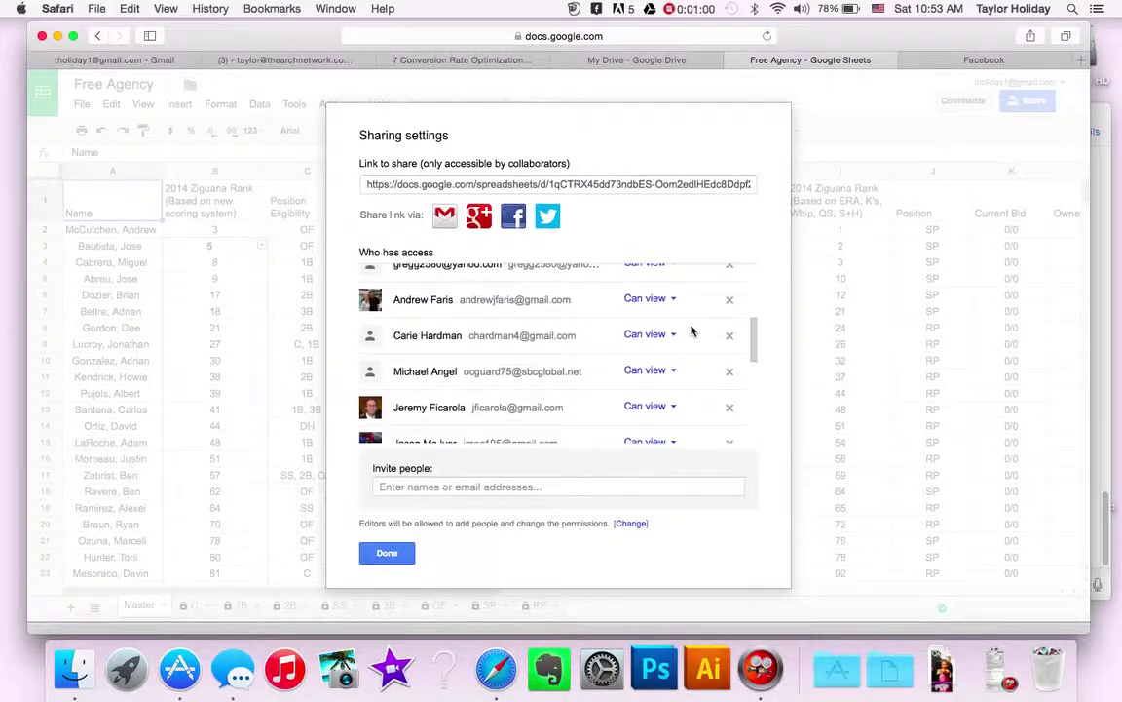
scroll(691, 329, "down", 3)
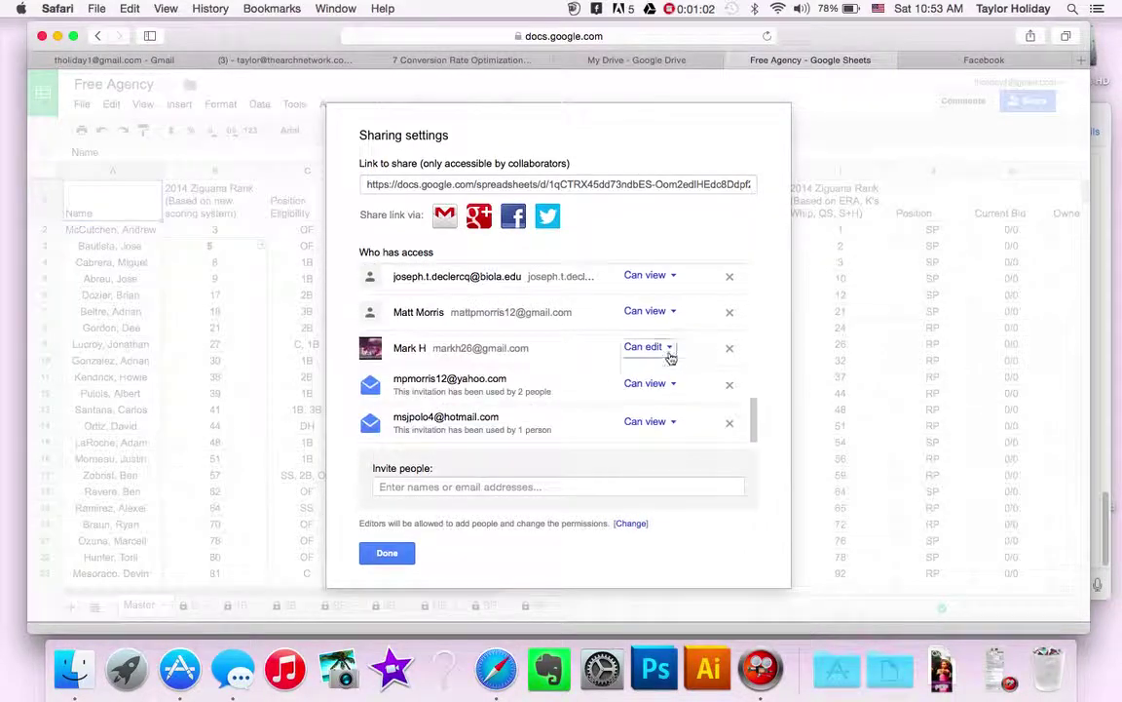
left_click(669, 349)
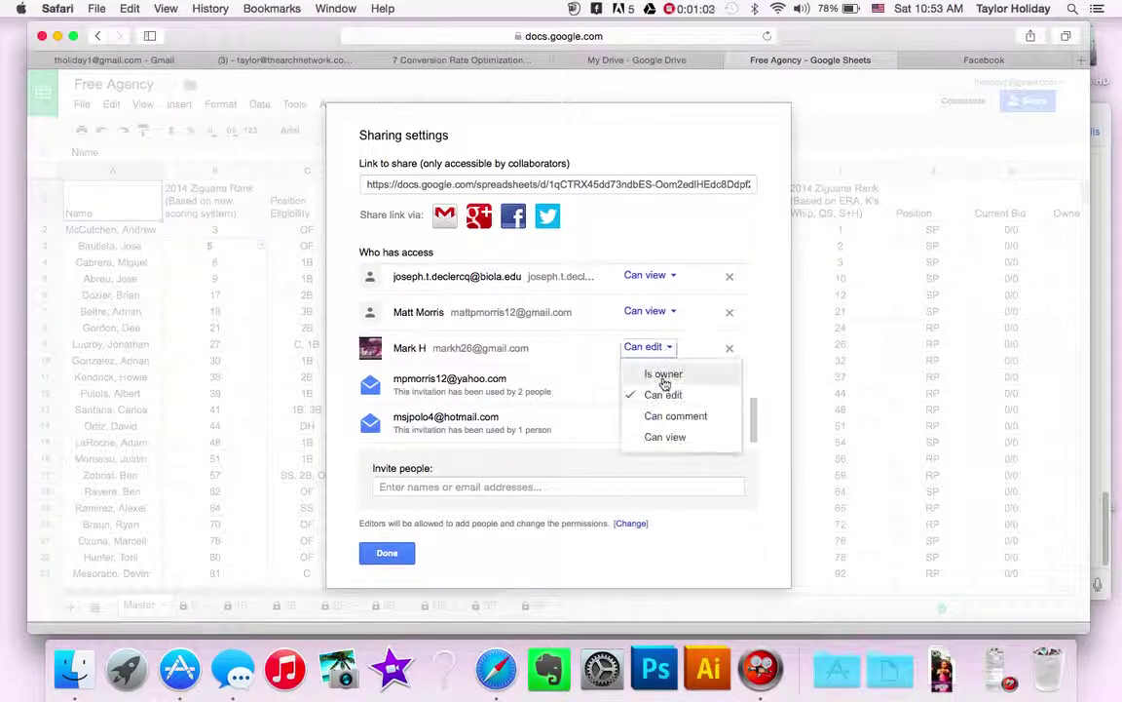
left_click(663, 438)
left_click(393, 513)
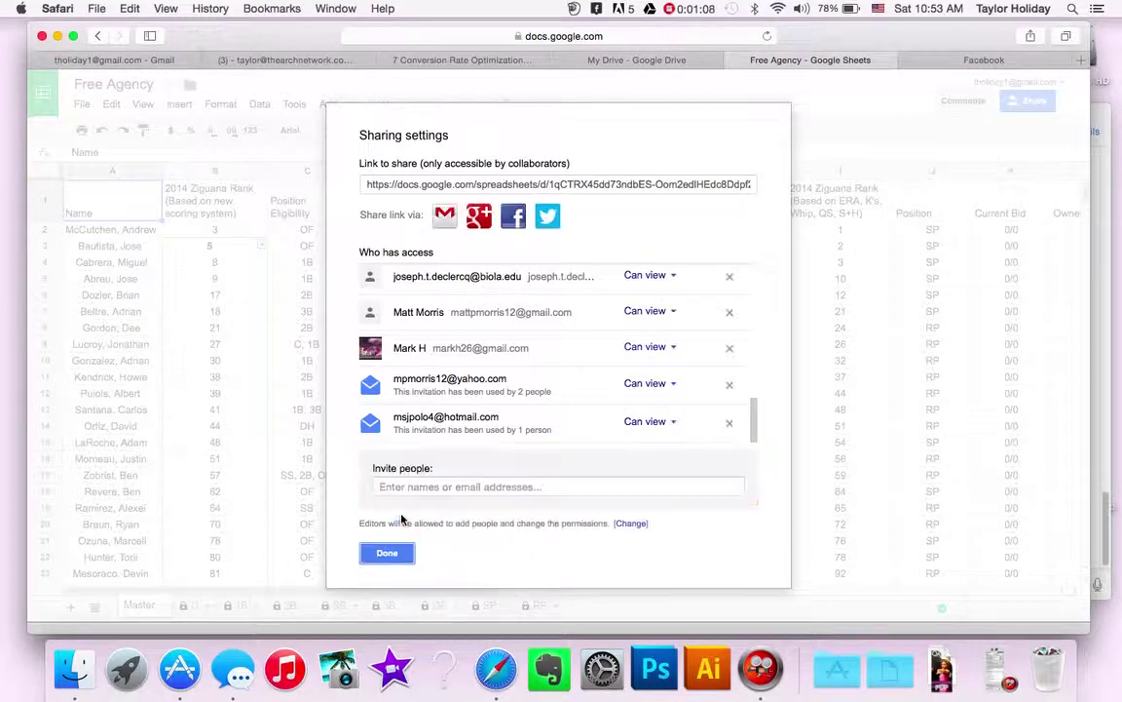
left_click(390, 550)
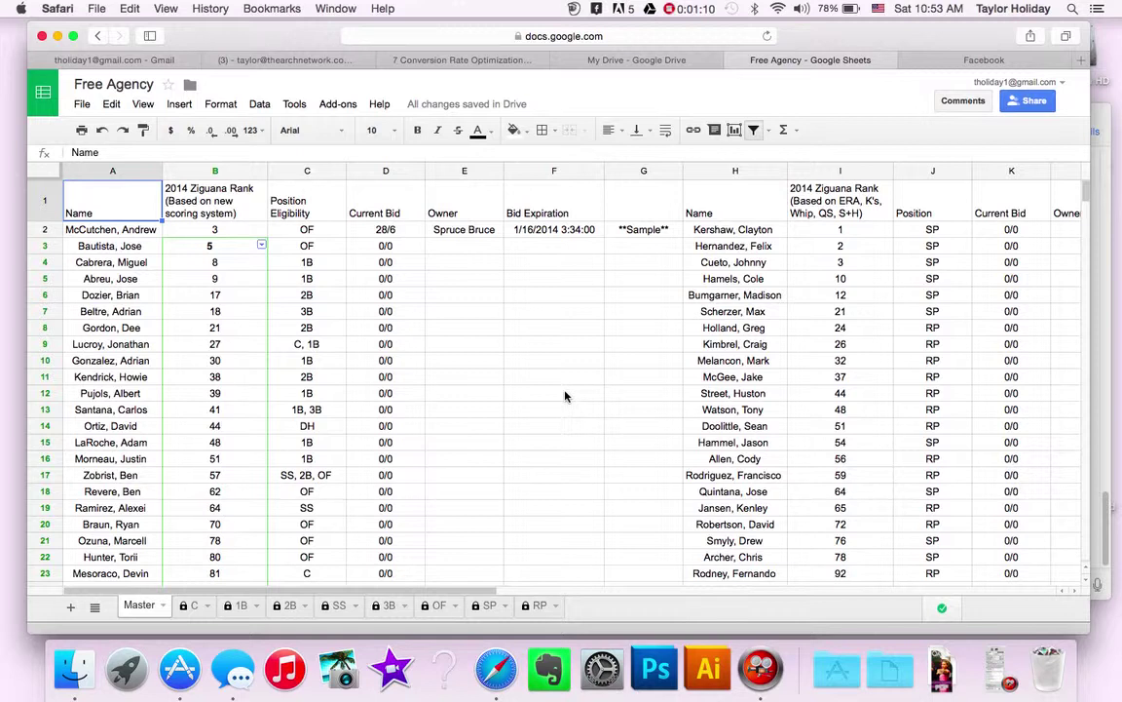
Reset the sample bid in row 2 of the hitters list to 0/0 and clear its owner, bid expiration and sample note
scroll(565, 395, "right", 4)
scroll(565, 395, "left", 4)
scroll(565, 395, "down", 1)
scroll(565, 395, "up", 1)
left_click(407, 230)
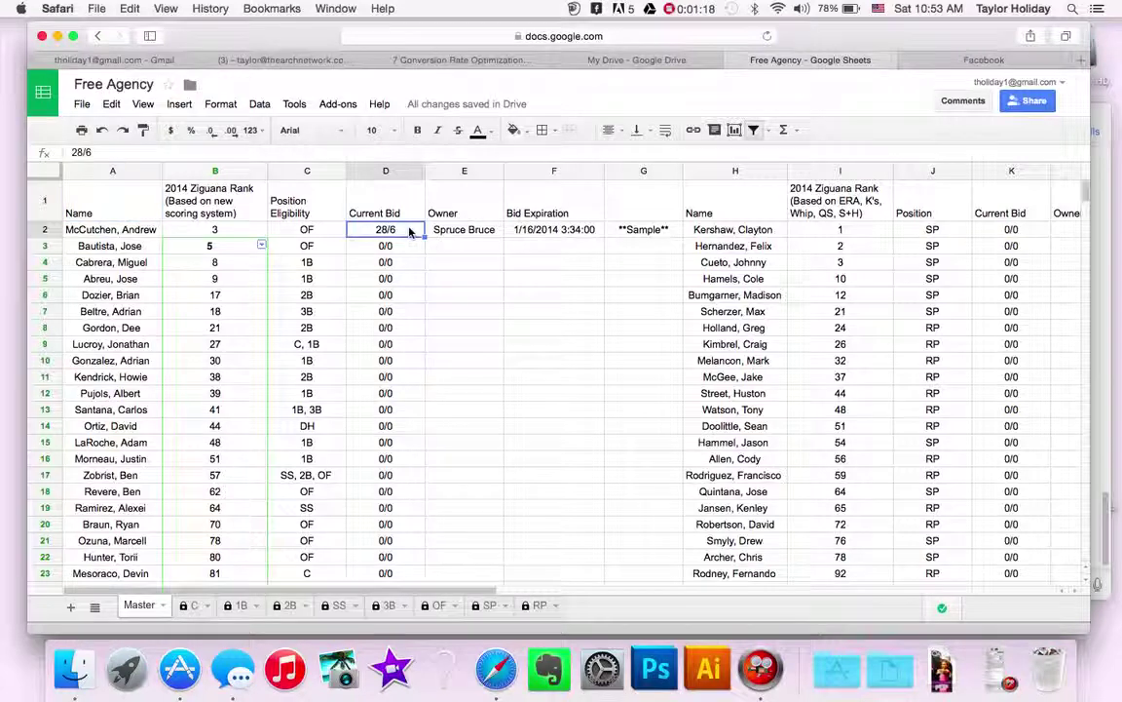
type("0/0")
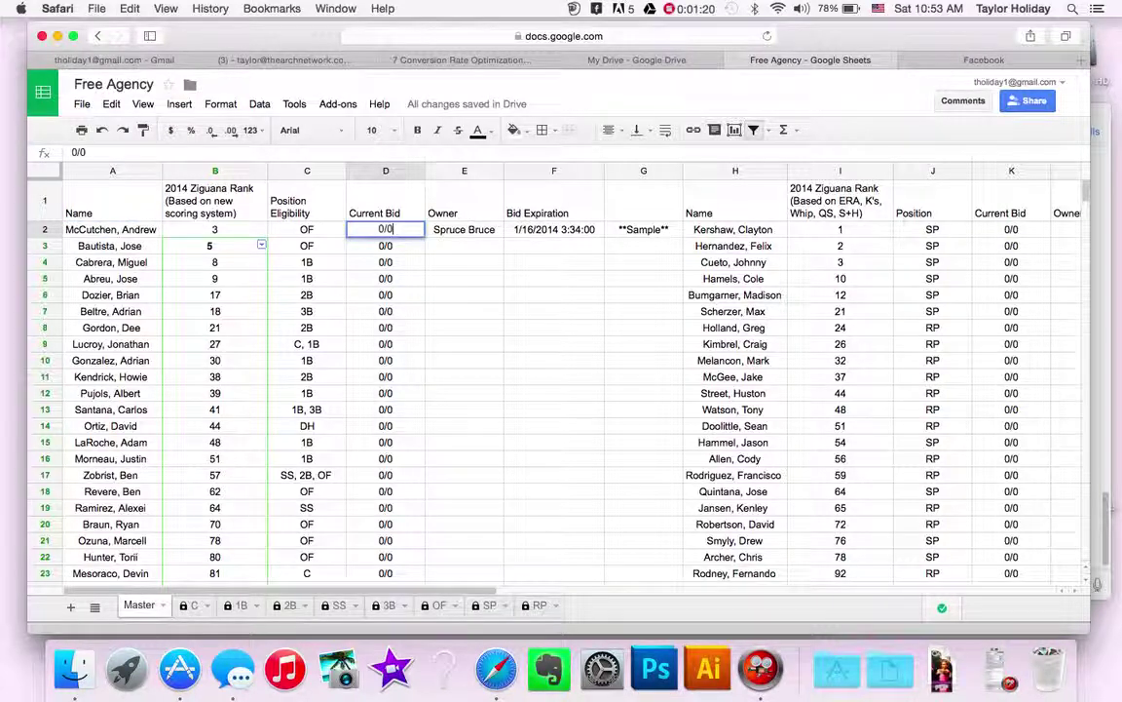
key("Tab")
key("Delete")
key("Tab")
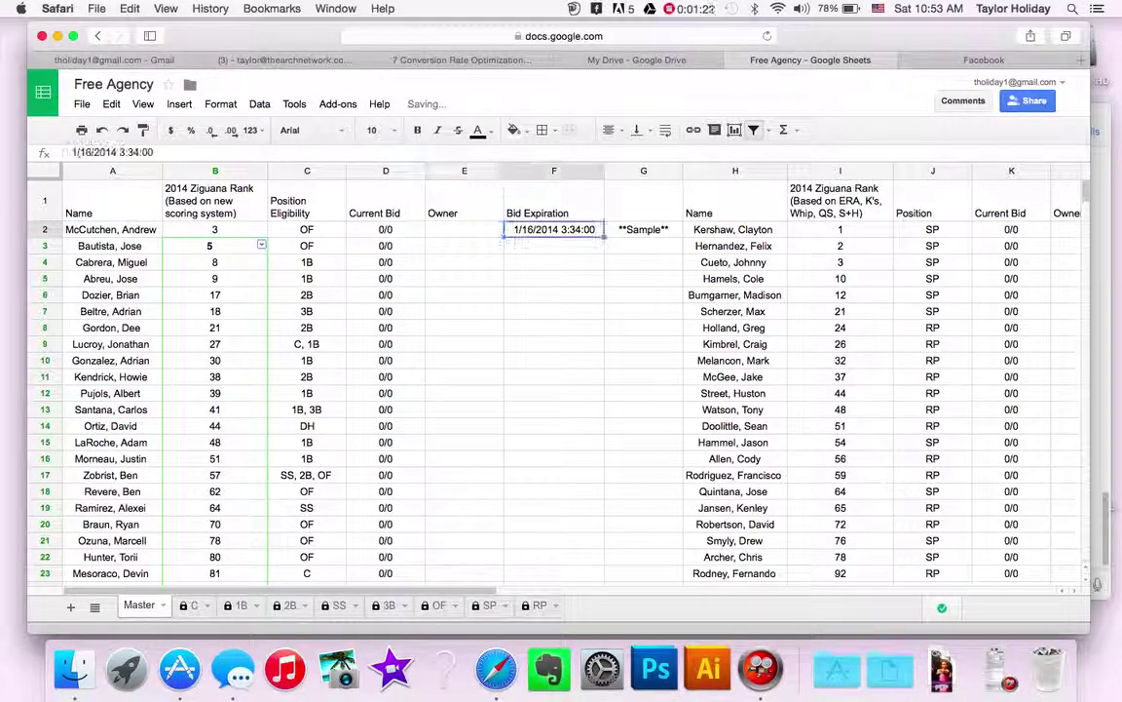
key("Delete")
key("Tab")
key("Delete")
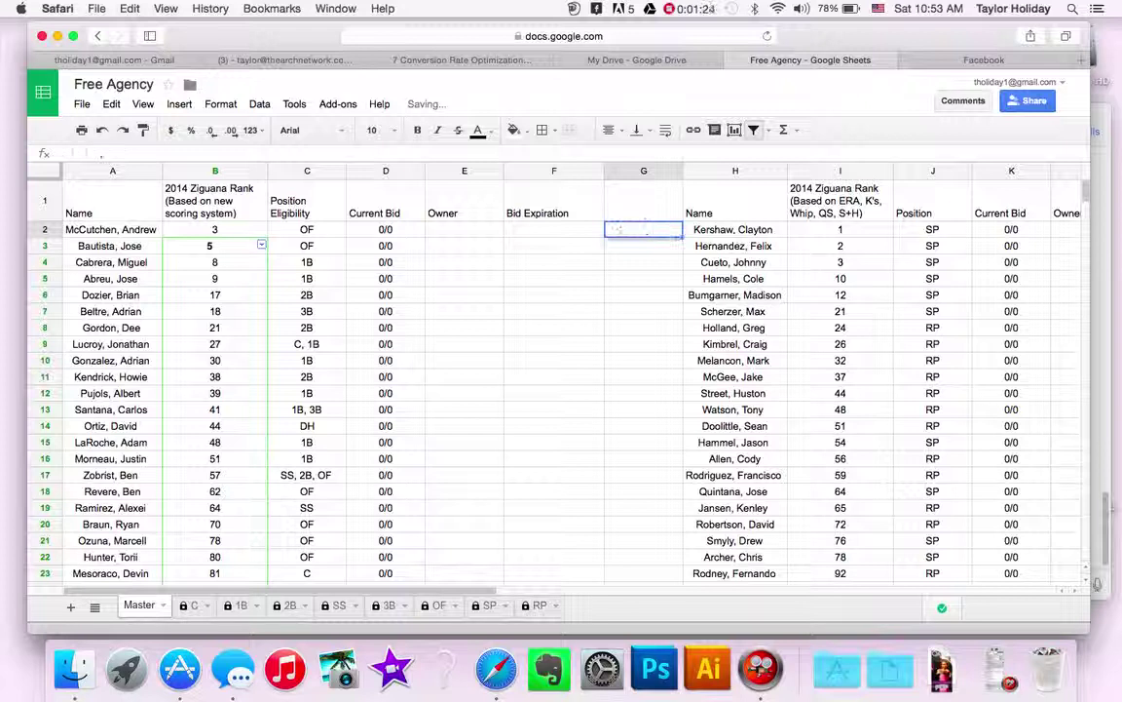
left_click(643, 246)
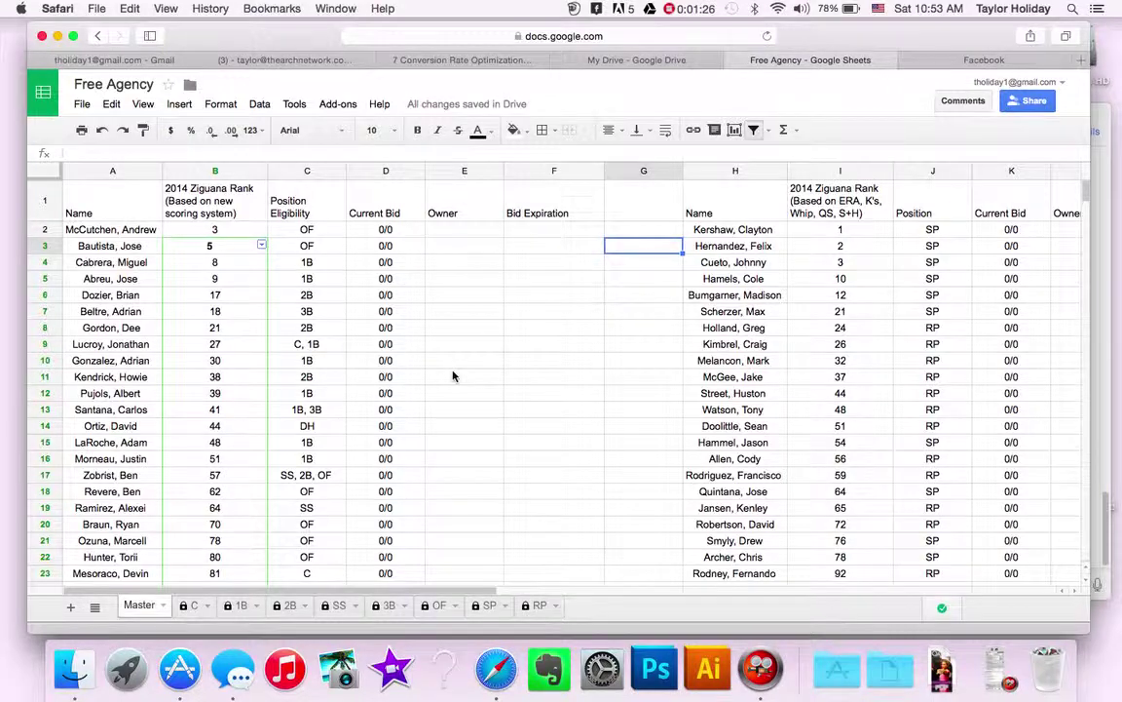
Look through the hitter and pitcher lists on the Master sheet, including their bid, owner and expiration columns
scroll(453, 376, "down", 5)
scroll(453, 376, "down", 3)
scroll(453, 376, "up", 9)
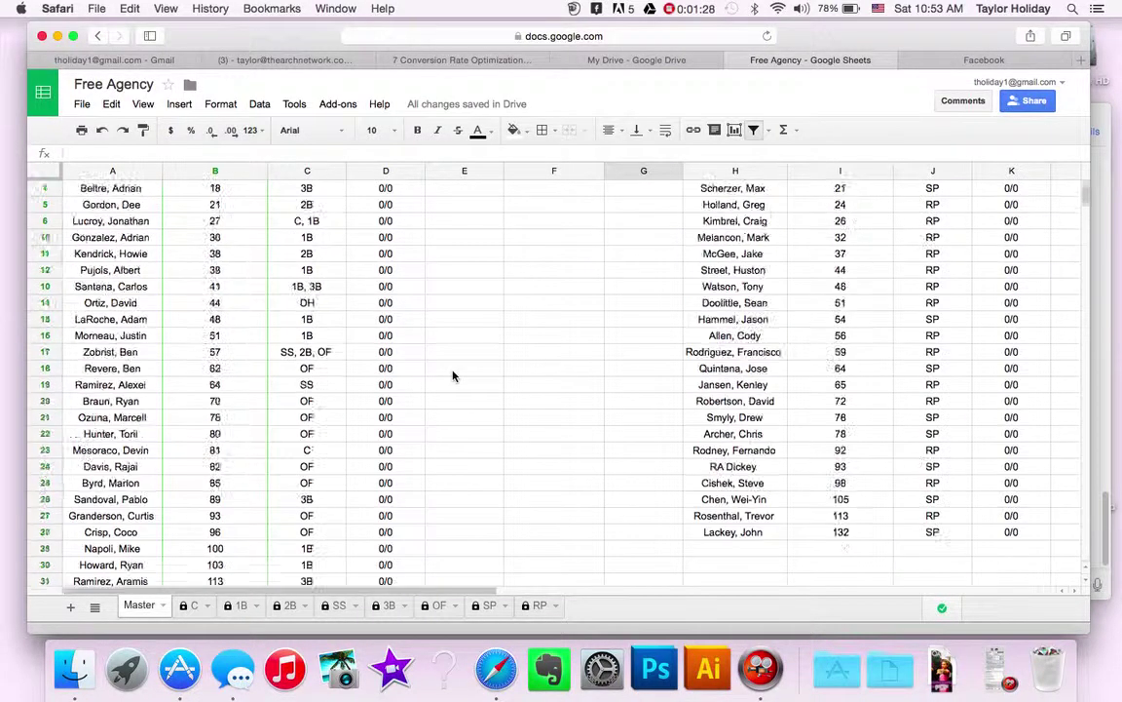
scroll(453, 376, "right", 3)
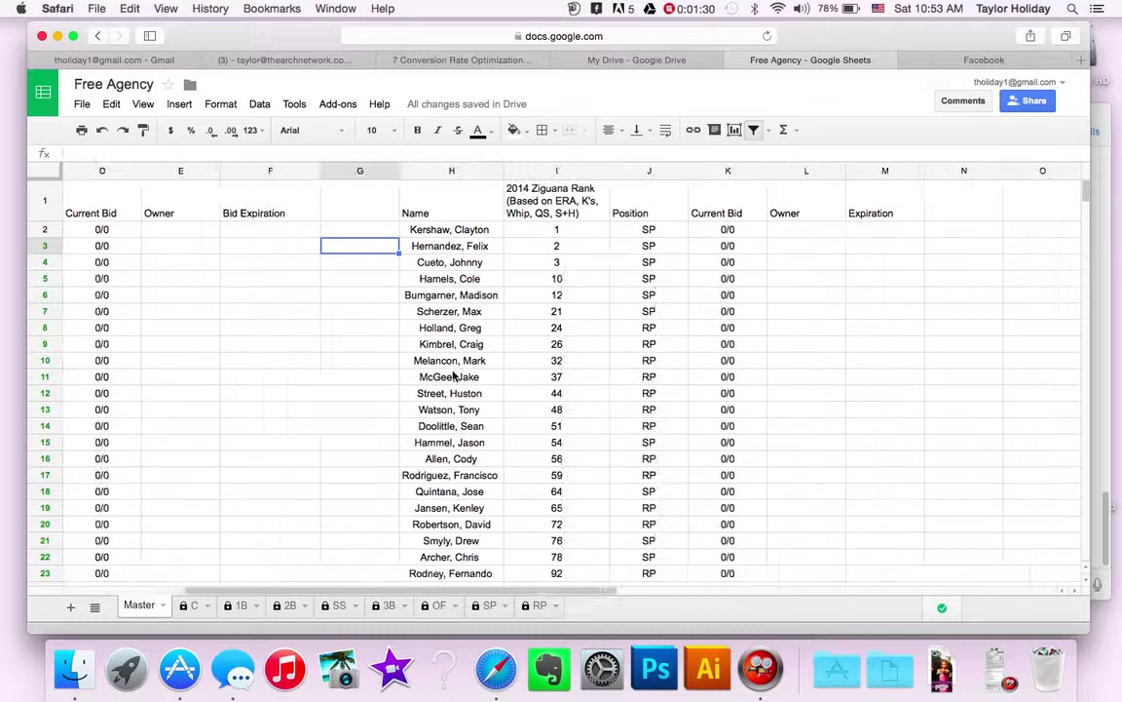
scroll(453, 376, "left", 3)
scroll(453, 376, "down", 4)
scroll(453, 376, "up", 4)
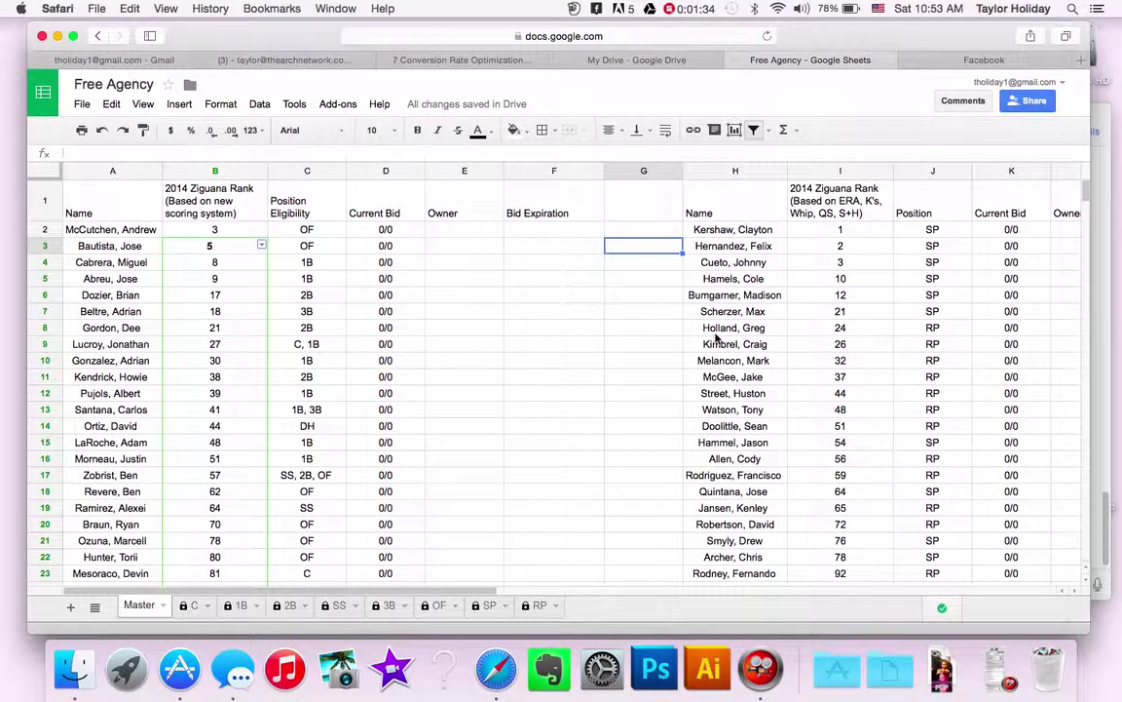
scroll(693, 346, "down", 5)
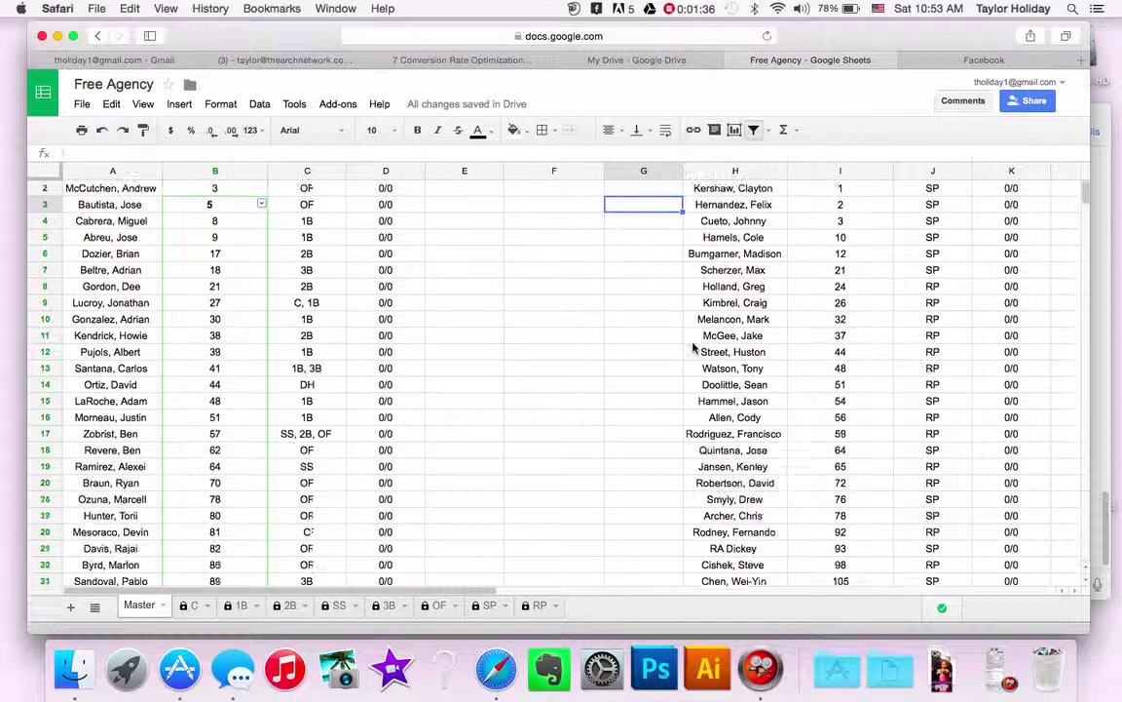
scroll(693, 346, "up", 6)
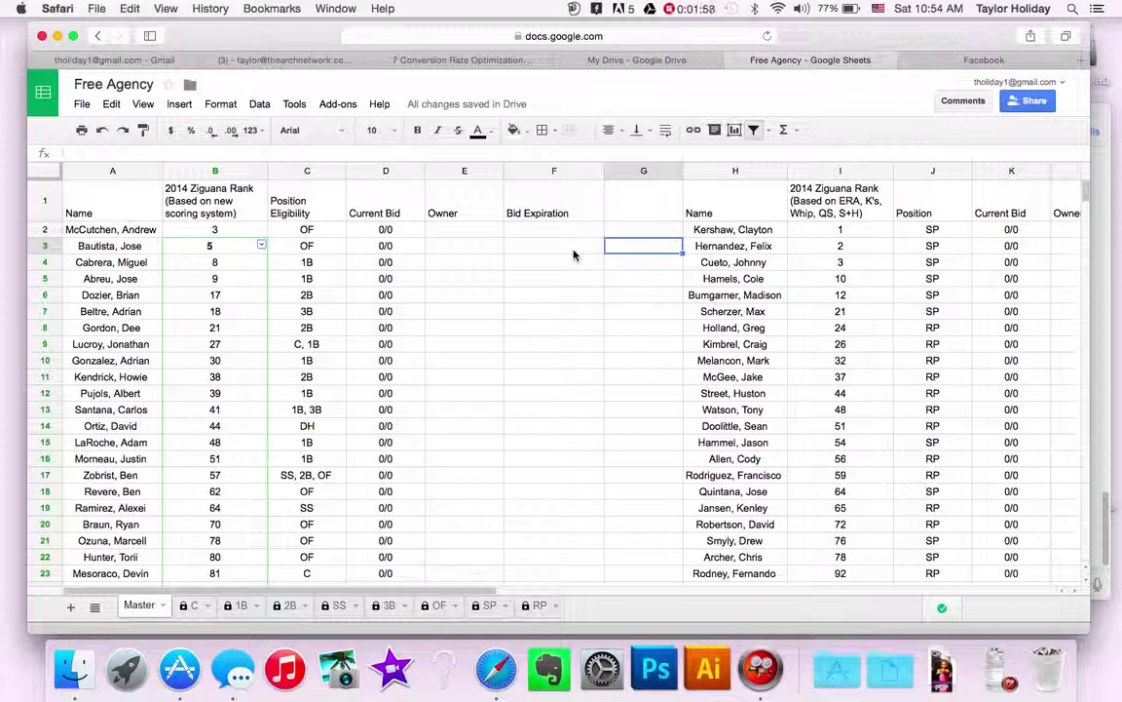
key("Down")
key("Down")
key("Down")
key("Down")
key("Down")
key("Down")
key("Down")
key("Down")
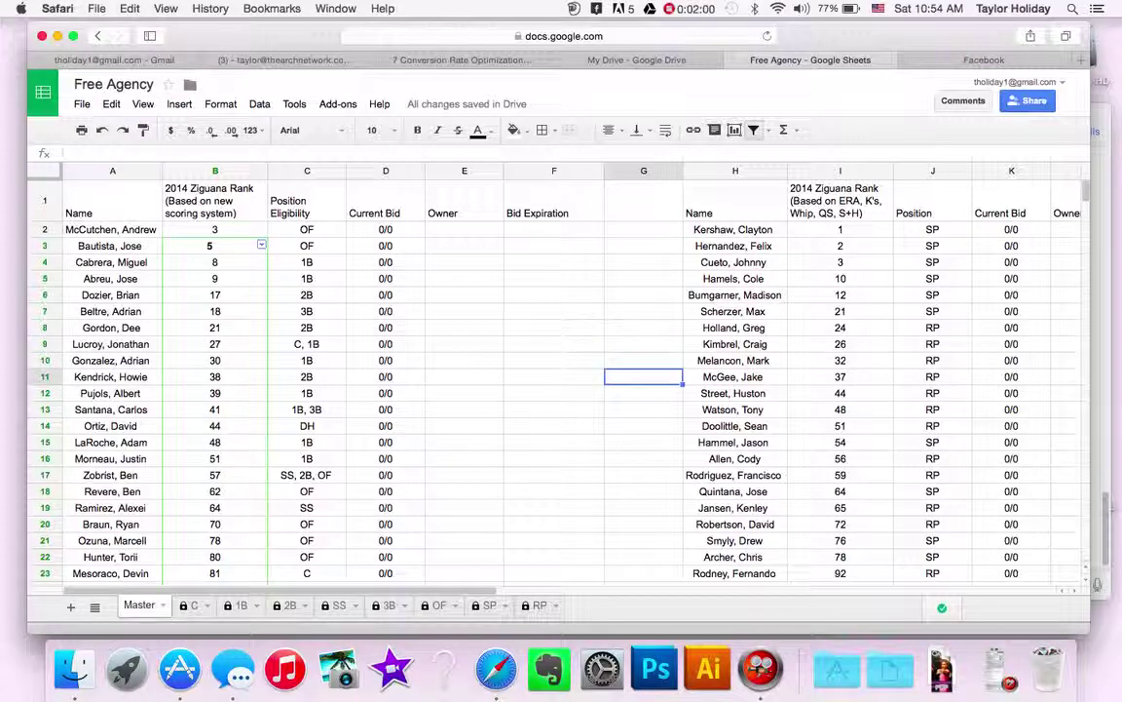
key("Left")
key("Left")
key("Left")
key("Up")
key("Up")
key("Up")
key("Up")
key("Up")
key("Up")
key("Up")
key("Up")
key("Up")
key("Up")
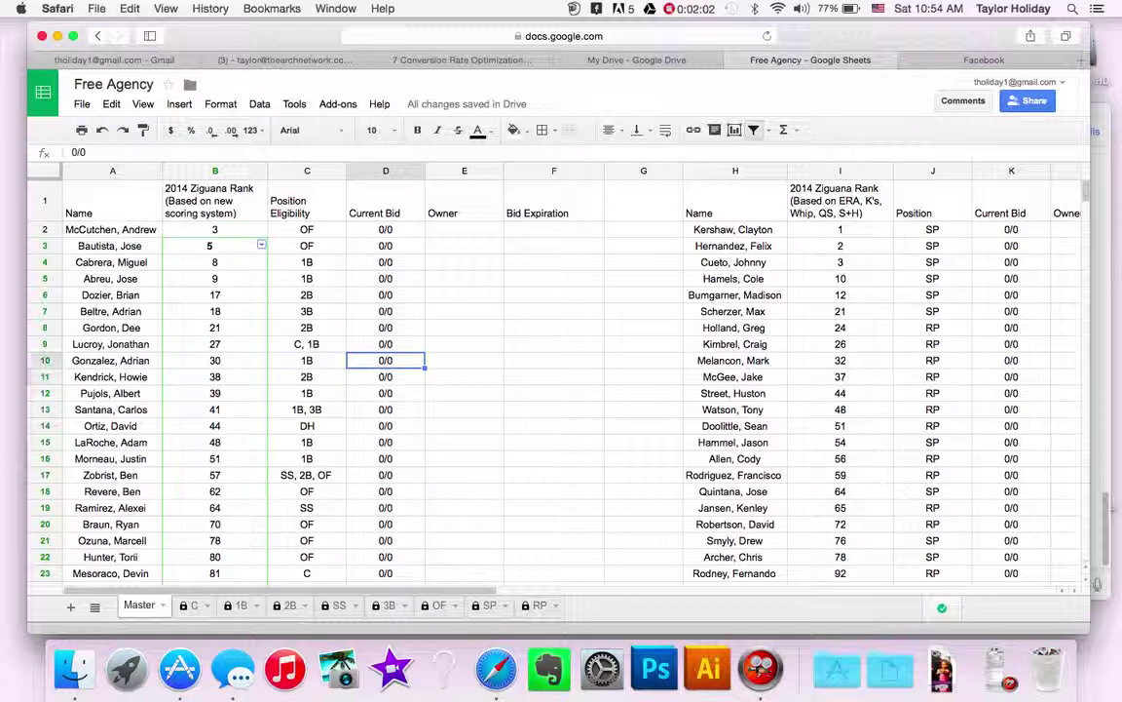
key("Down")
key("Left")
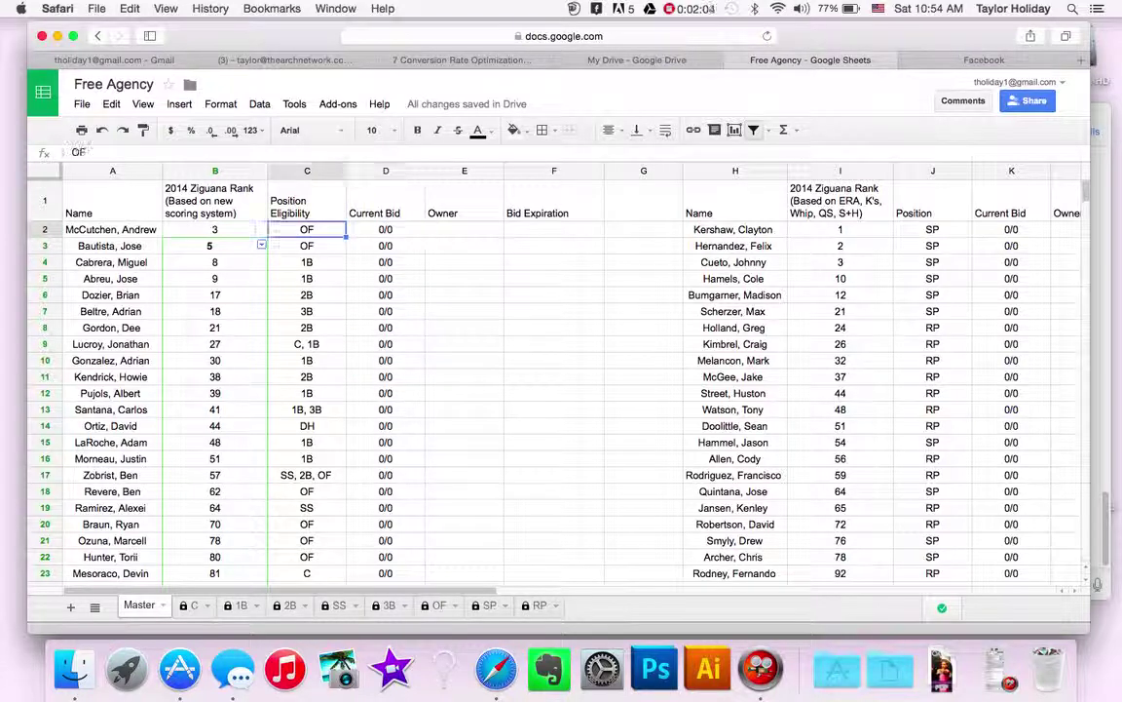
Examine the hitters' 2014 Ziguana Rank values in column B, starting at row 2
key("Left")
key("Left")
key("Right")
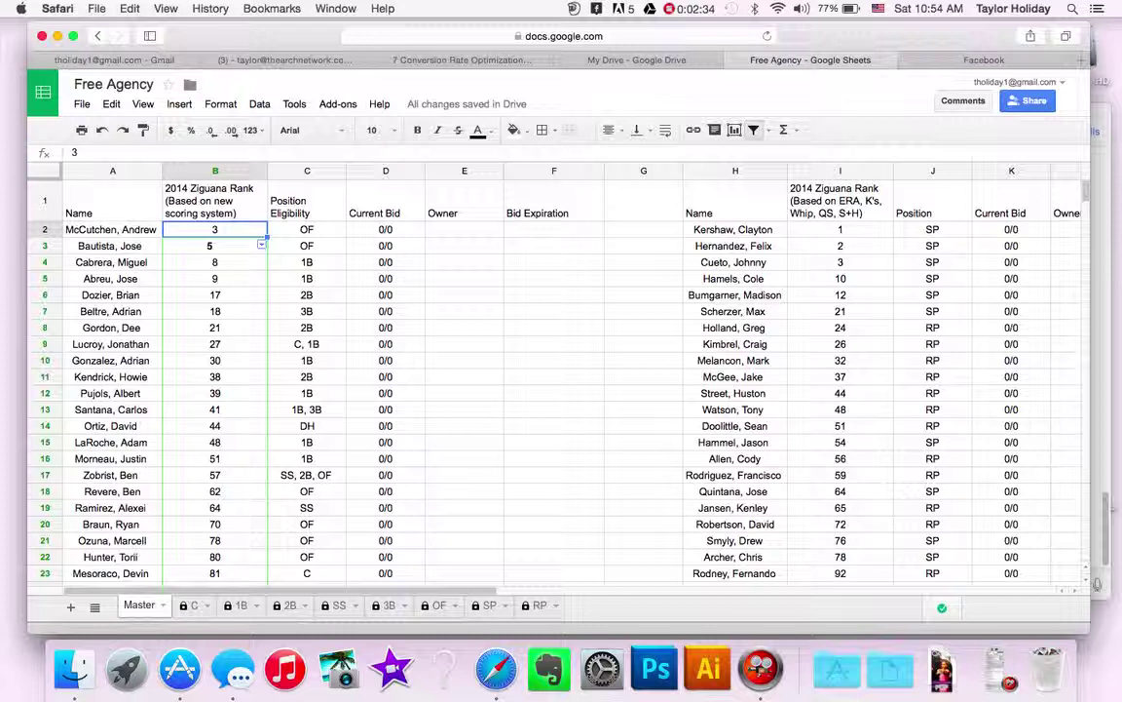
key("Down")
key("Down")
key("Down")
key("Down")
key("Down")
key("Down")
key("Down")
key("Down")
key("Down")
key("Down")
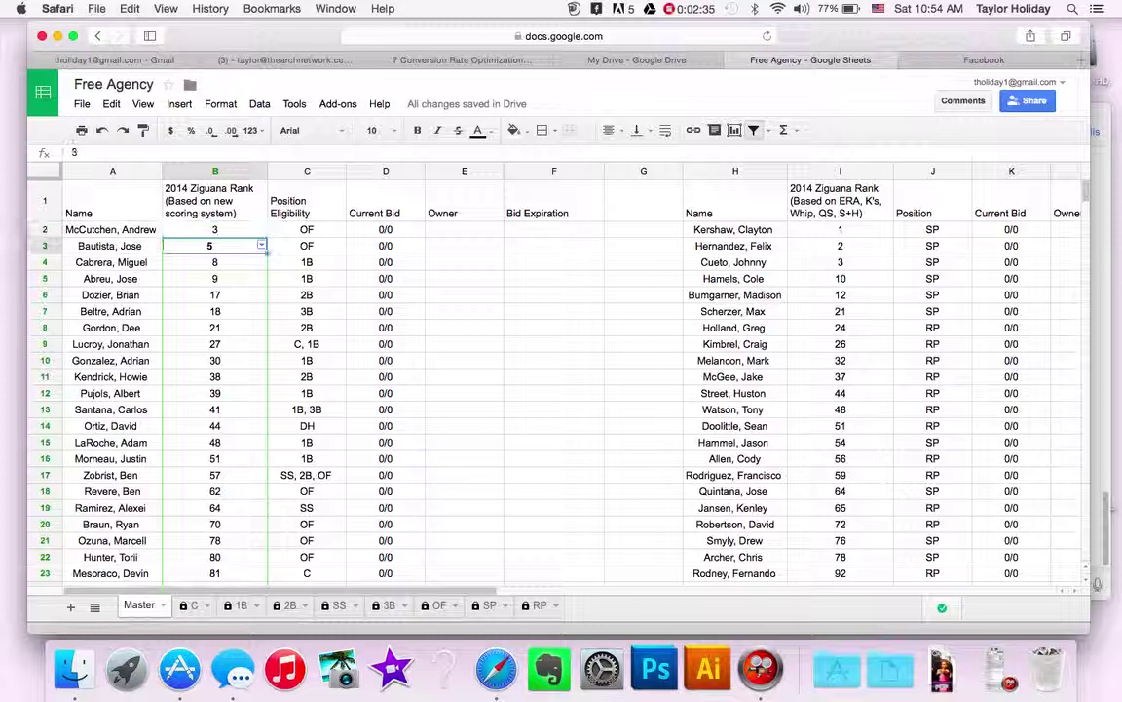
key("Up")
key("Up")
key("Up")
key("Down")
key("Down")
key("Down")
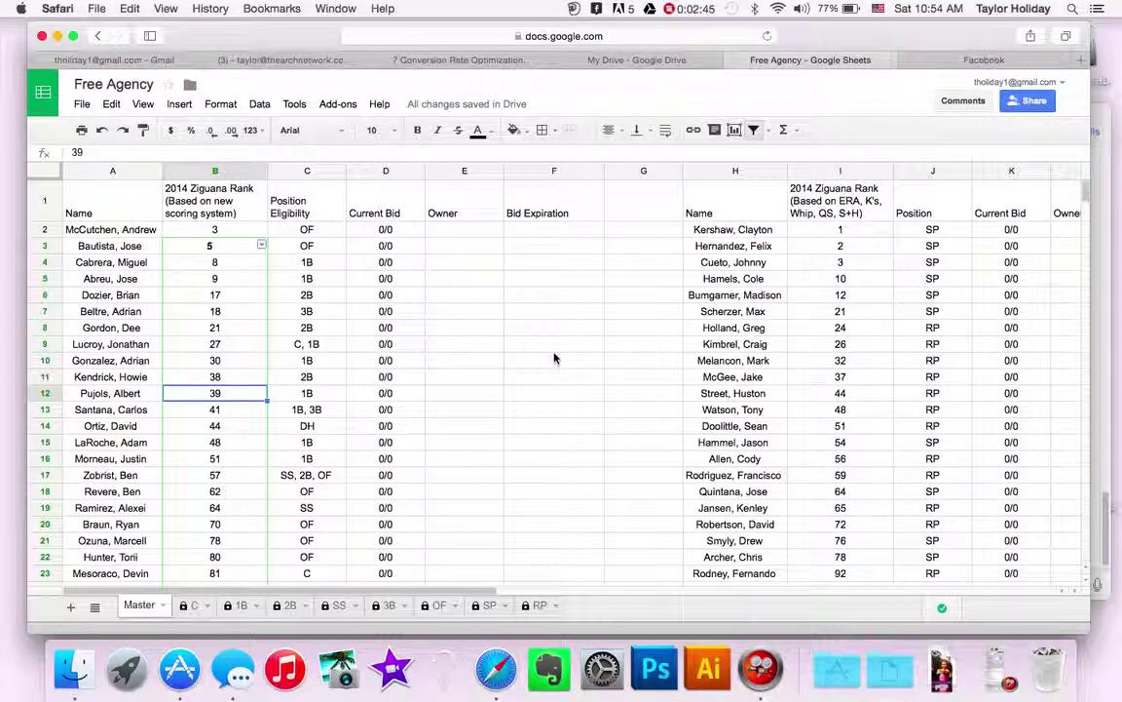
Examine the pitchers' 2014 Ziguana Rank values in column I, from row 2 down to row 16
left_click(801, 230)
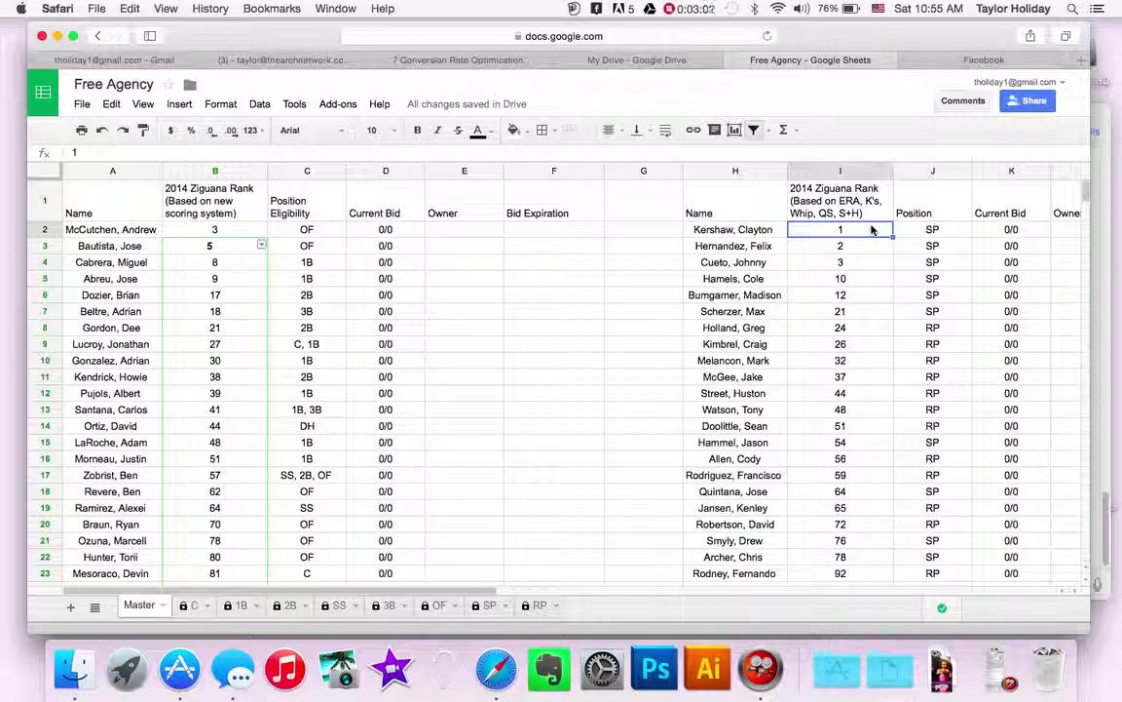
key("Down")
key("Down")
key("Down")
key("Down")
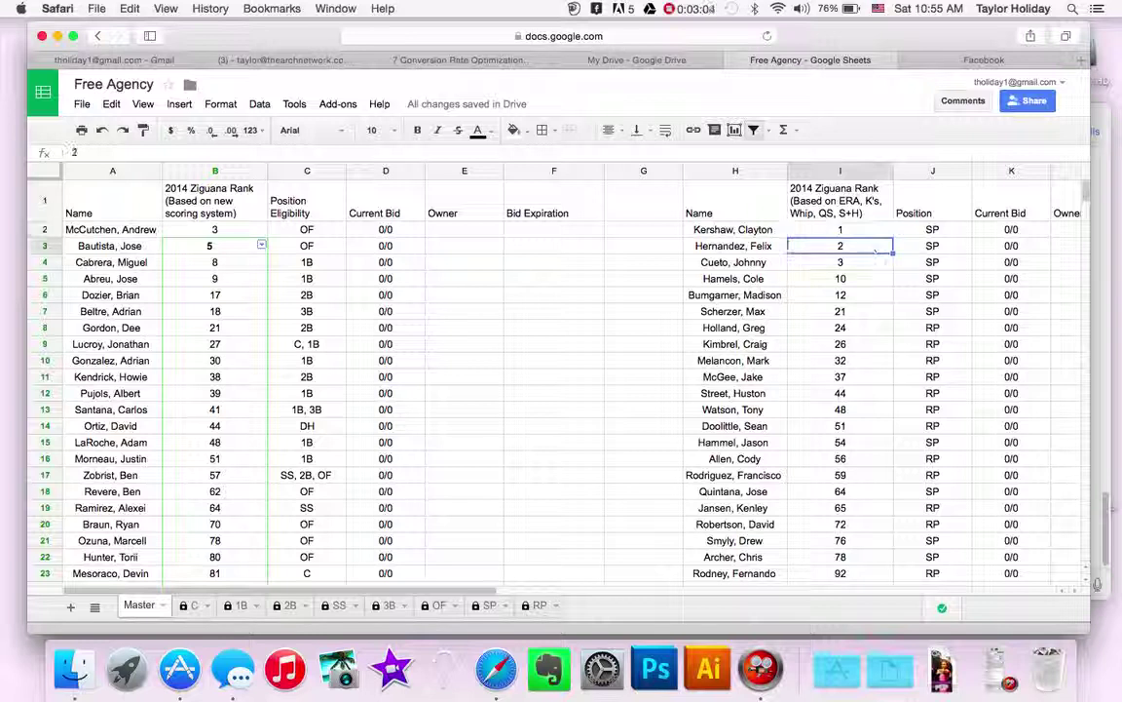
key("Down")
key("Down")
key("Down")
key("Down")
key("Down")
key("Down")
key("Down")
key("Down")
key("Down")
key("Down")
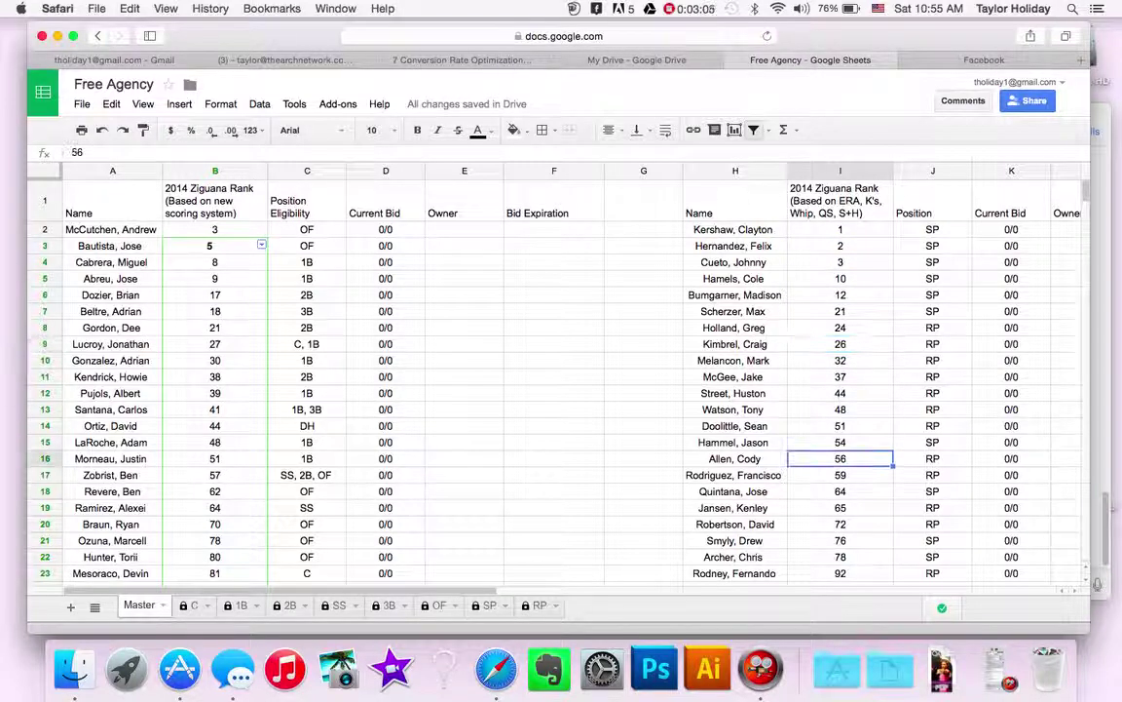
Examine the hitters' Position Eligibility entries in column C, from row 2 down to row 14
left_click(242, 228)
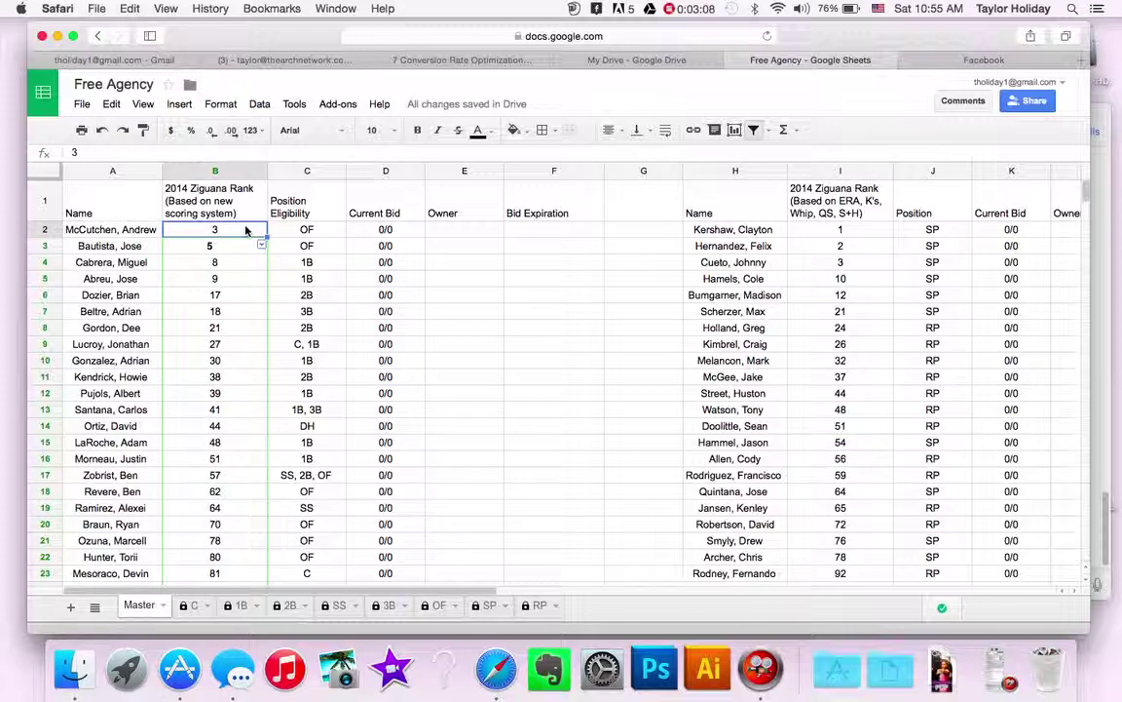
key("Right")
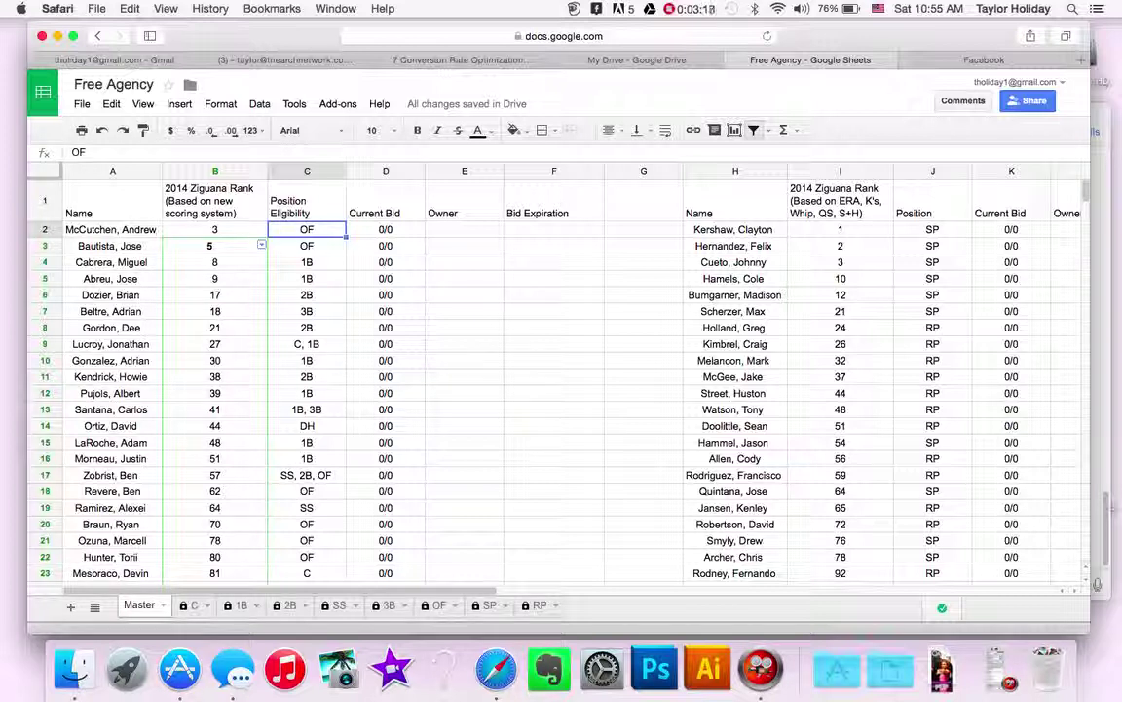
key("Down")
key("Down")
key("Down")
key("Down")
key("Down")
key("Down")
key("Down")
key("Down")
key("Down")
key("Down")
key("Down")
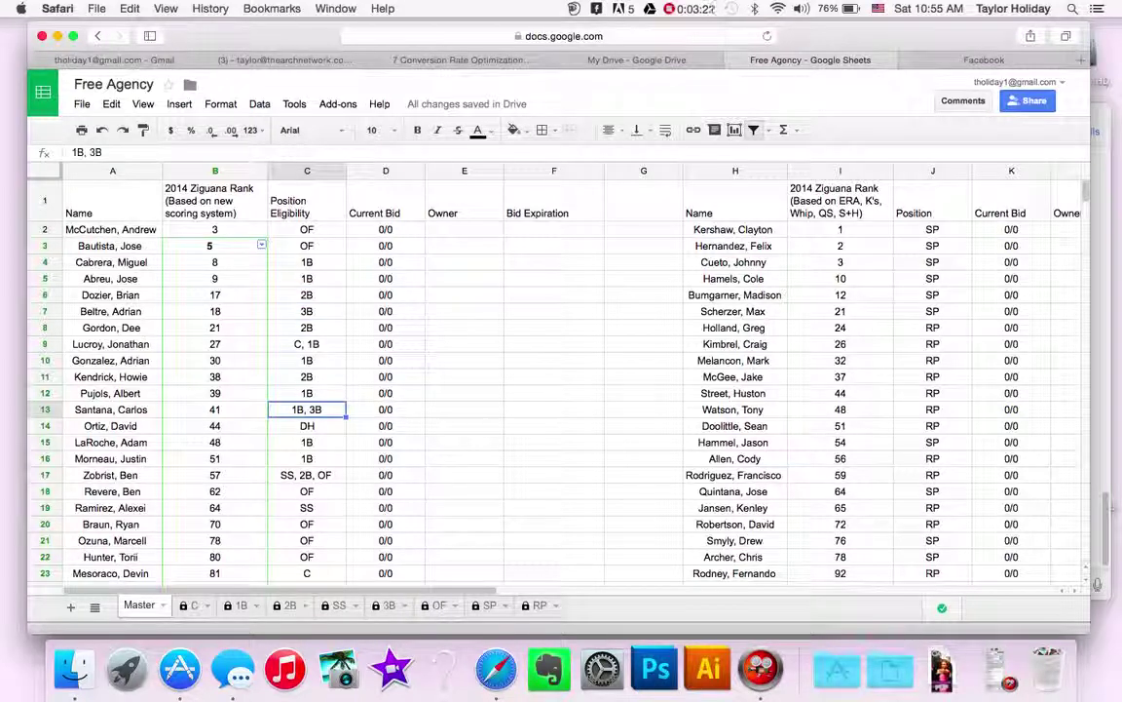
key("Down")
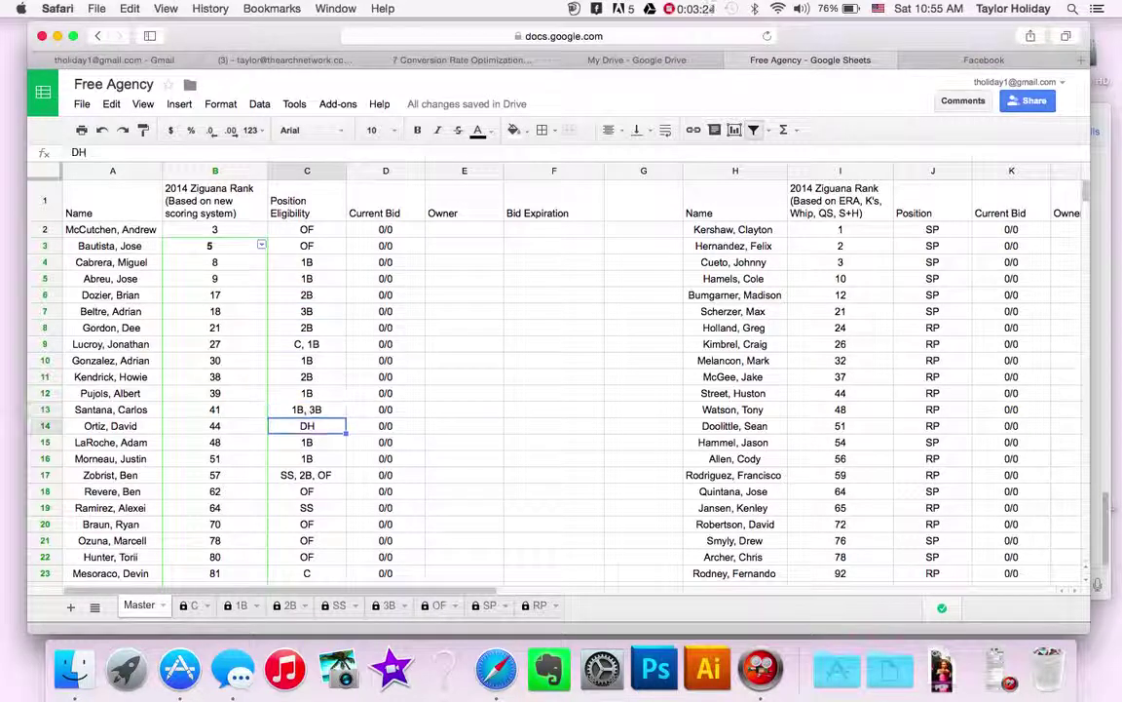
Examine the remaining hitters' Position Eligibility entries in column C down to row 34, returning to row 4
scroll(312, 385, "down", 3)
scroll(314, 388, "down", 6)
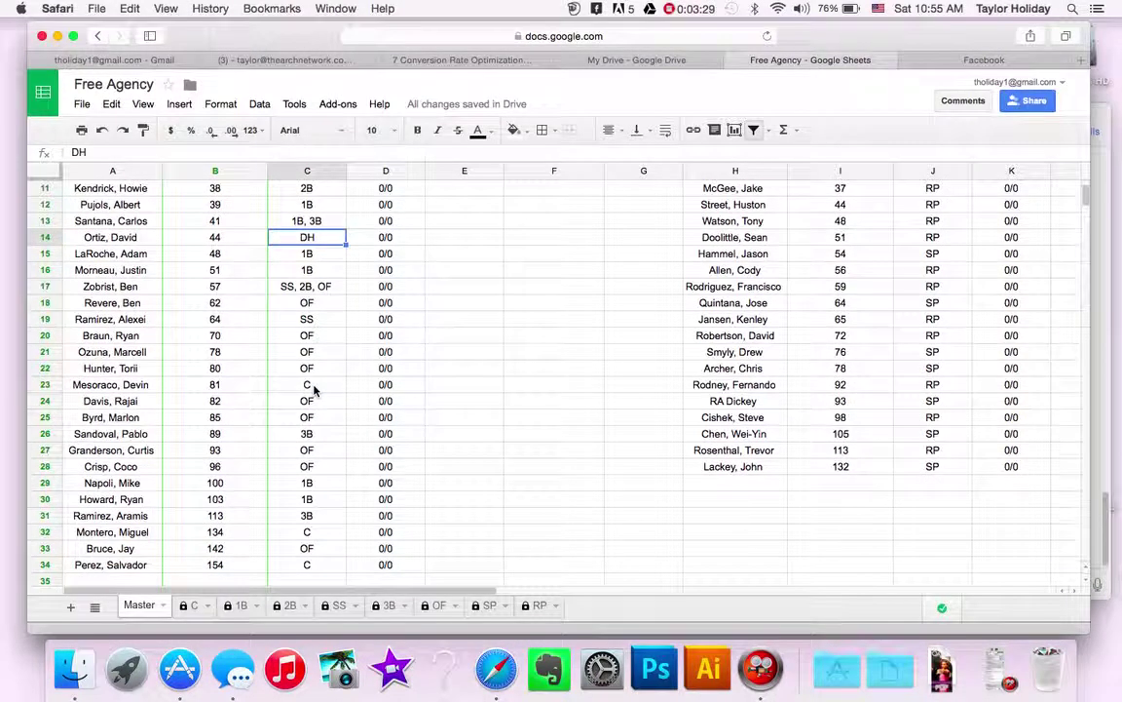
left_click(310, 517)
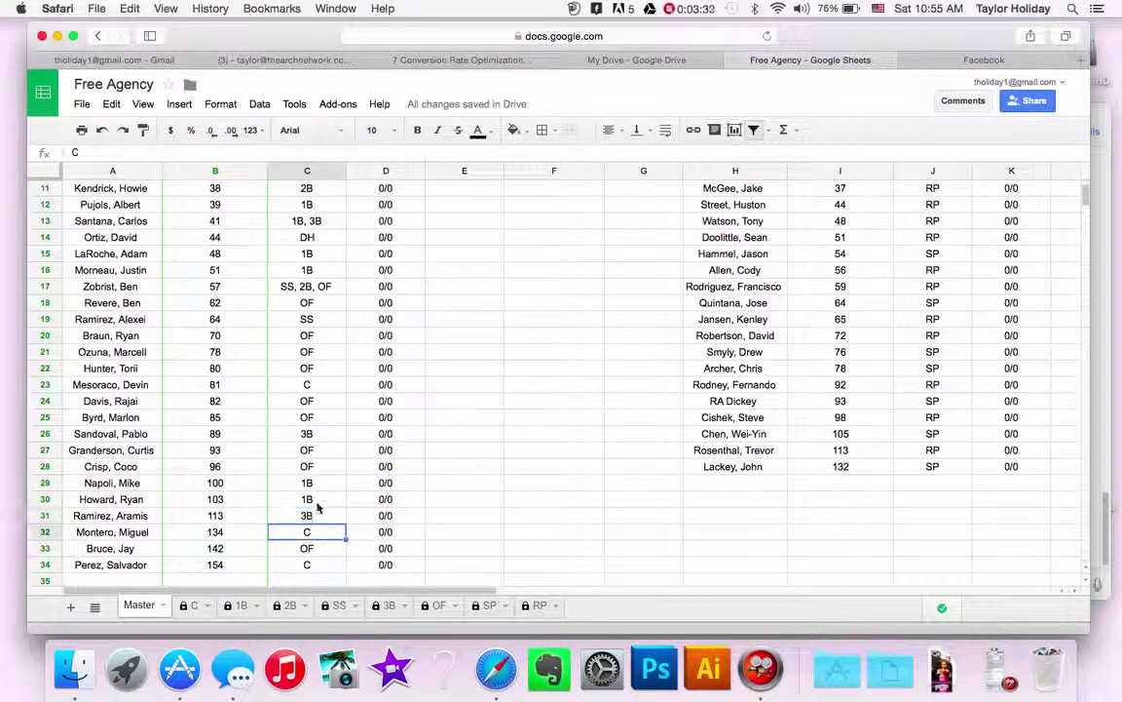
scroll(318, 358, "up", 5)
scroll(318, 359, "up", 3)
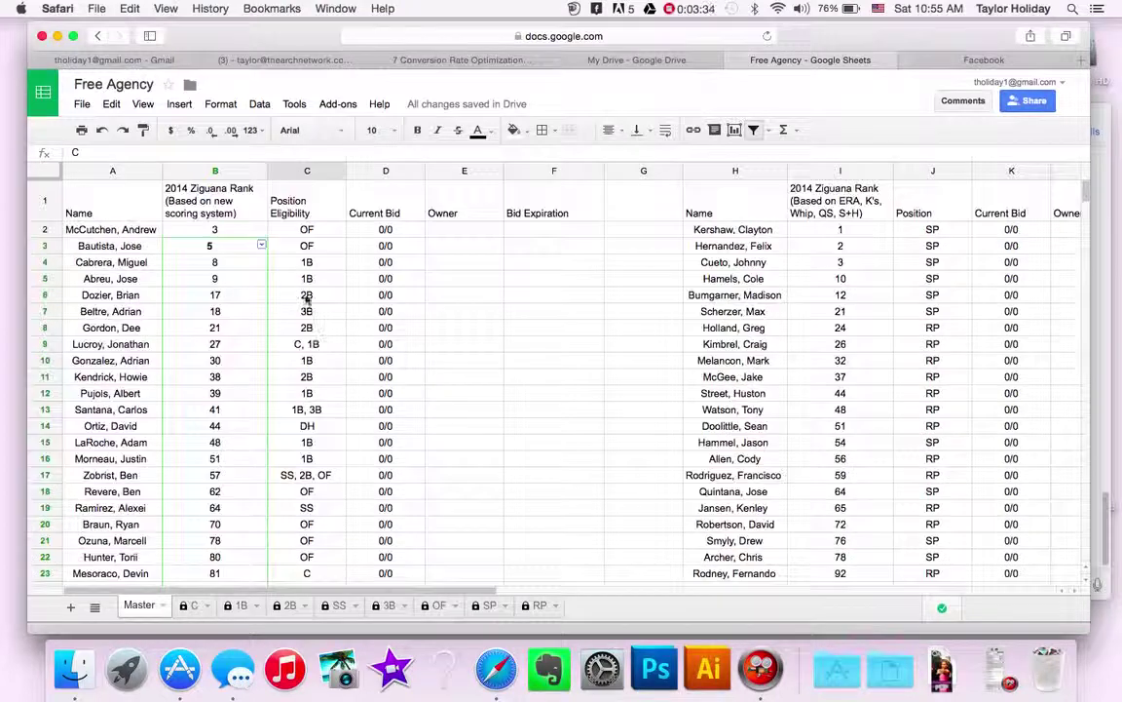
left_click(304, 266)
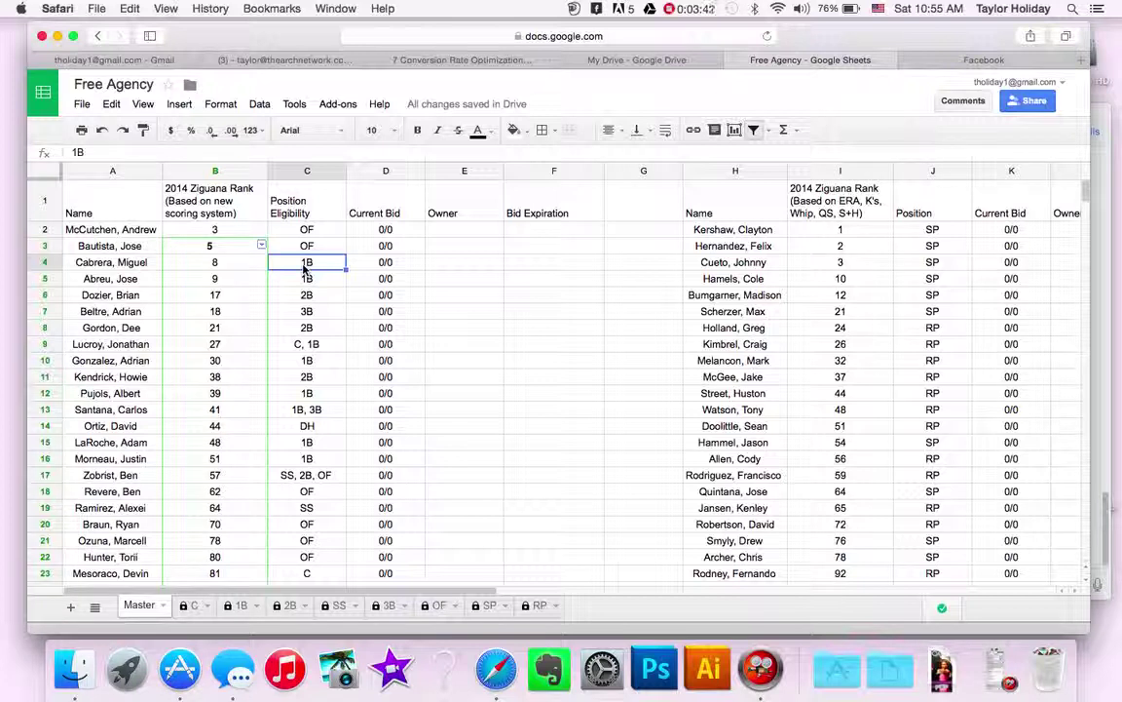
Enter a current bid of 20/5 for McCutchen in cell D2
key("Right")
key("Up")
key("Up")
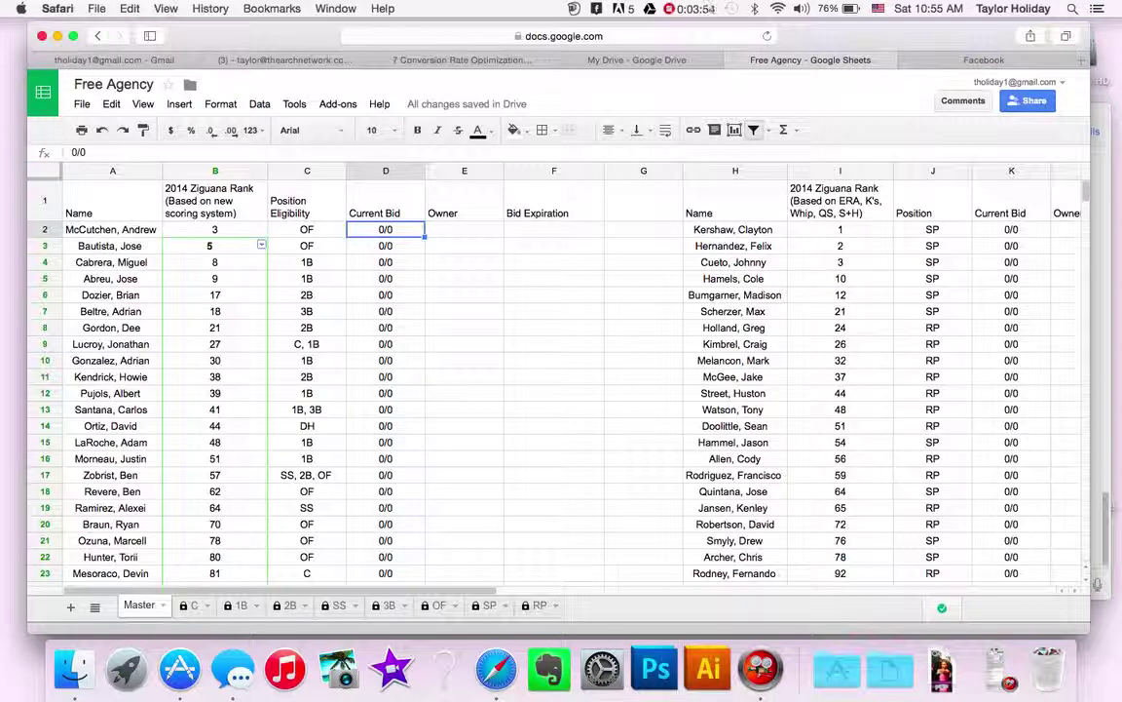
type("20/5")
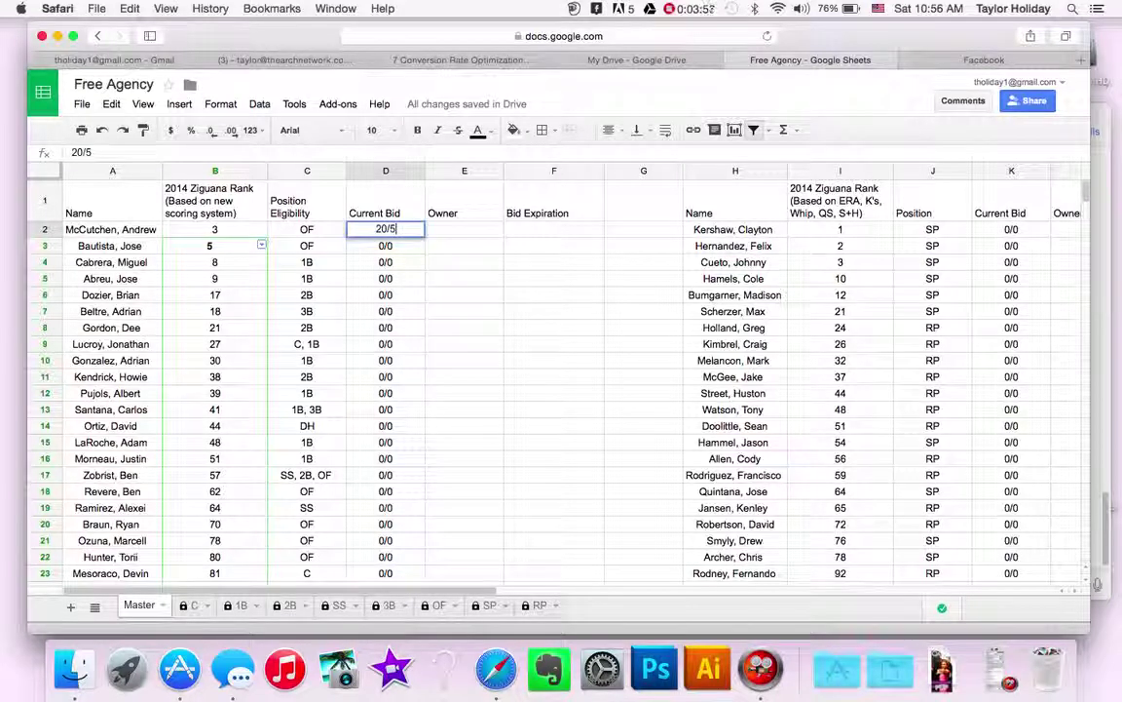
left_click(355, 207)
left_click(370, 228)
Enter The Spruce Bruce as the owner in cell E2 and widen column E to fit it
left_click(464, 229)
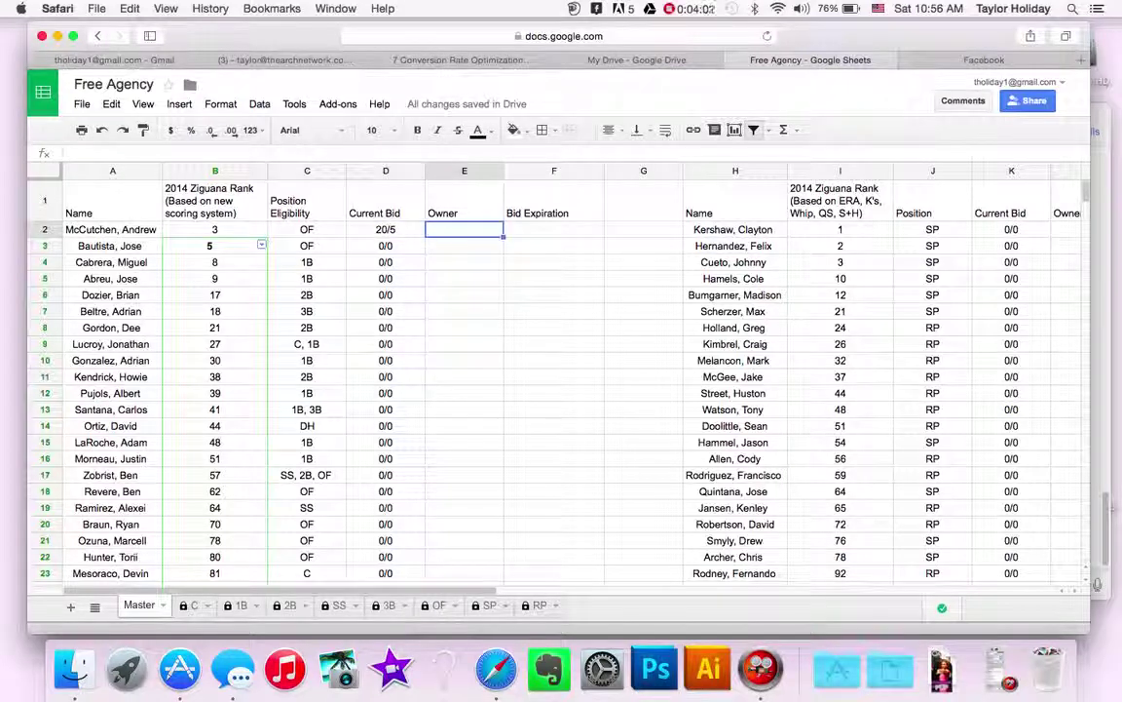
type("The Spruce Bruc")
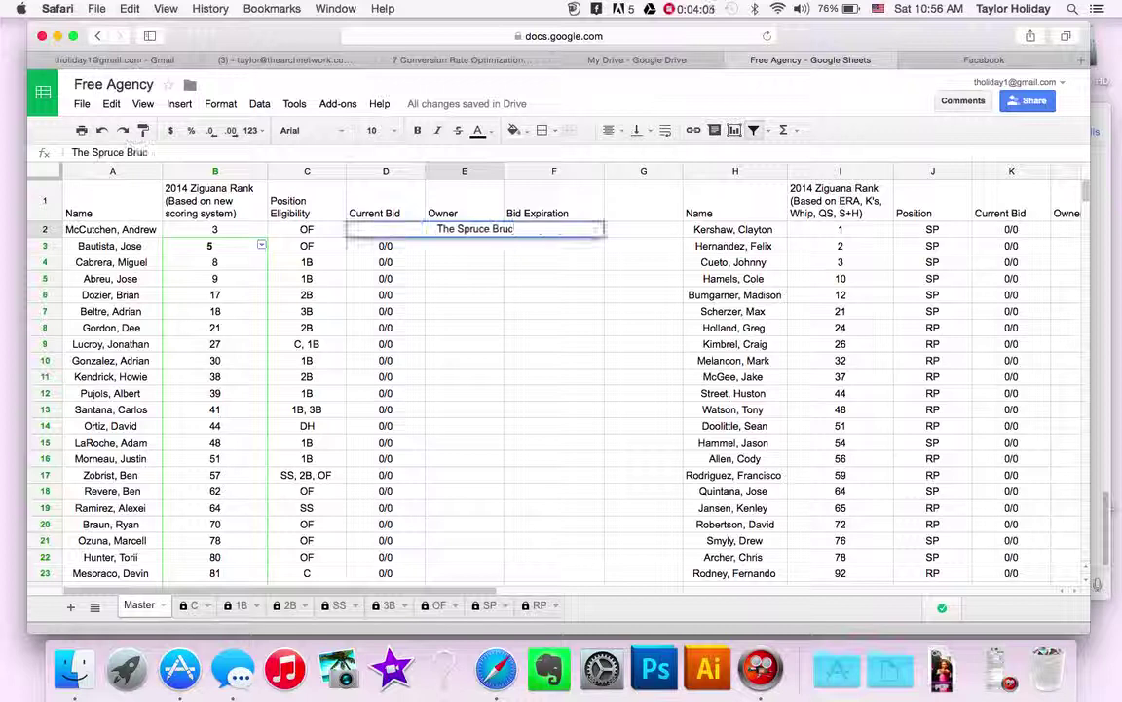
type("e")
key("Return")
left_click_drag(503, 171, 524, 172)
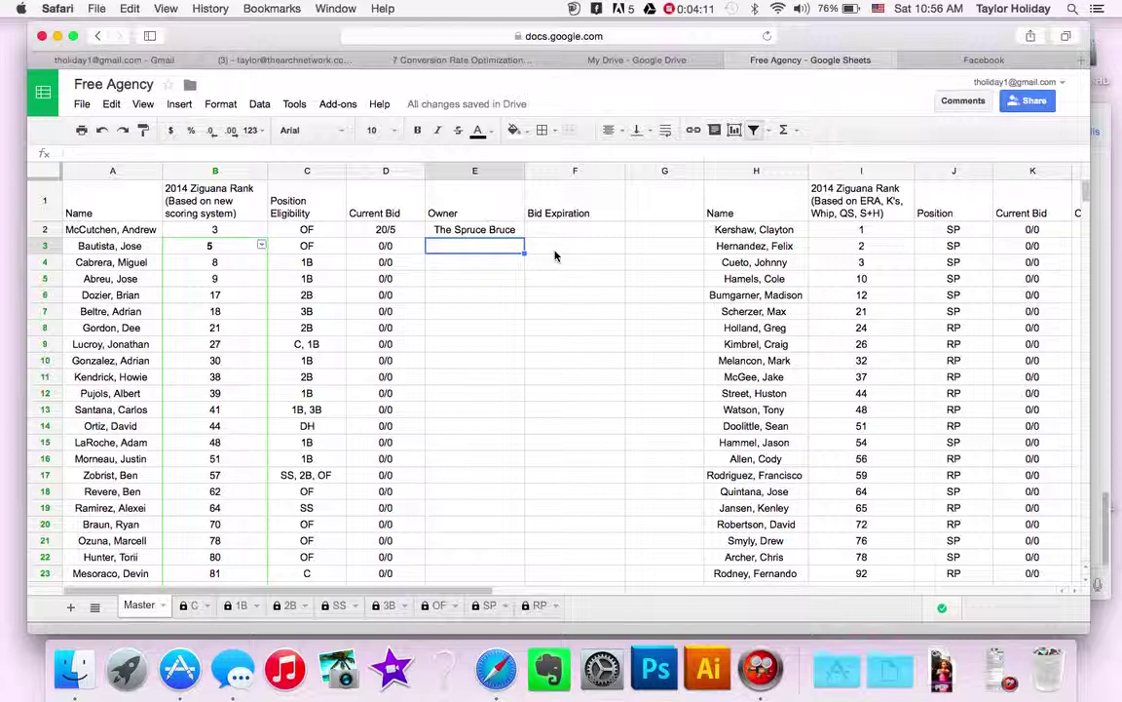
Rename the hitters' Owner column header in cell E1 to Team Name
key("Up")
key("Up")
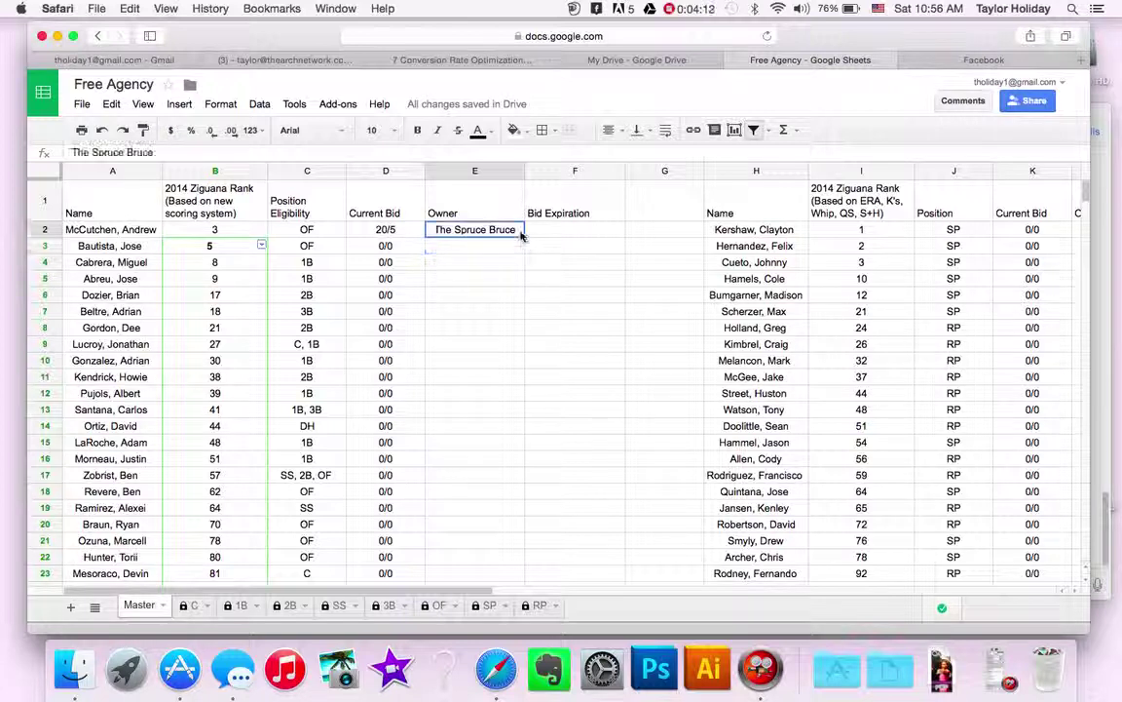
type("Team Name")
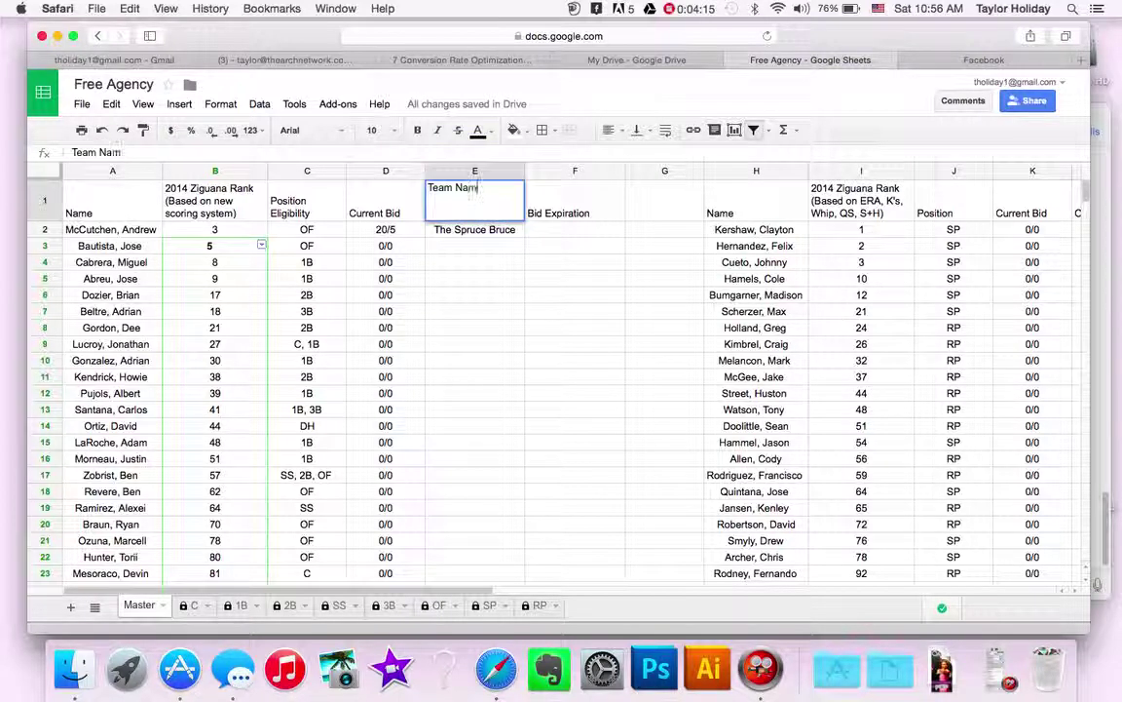
key("Return")
Enter a bid expiration of 12/27 10:56 for McCutchen in cell F2
key("Right")
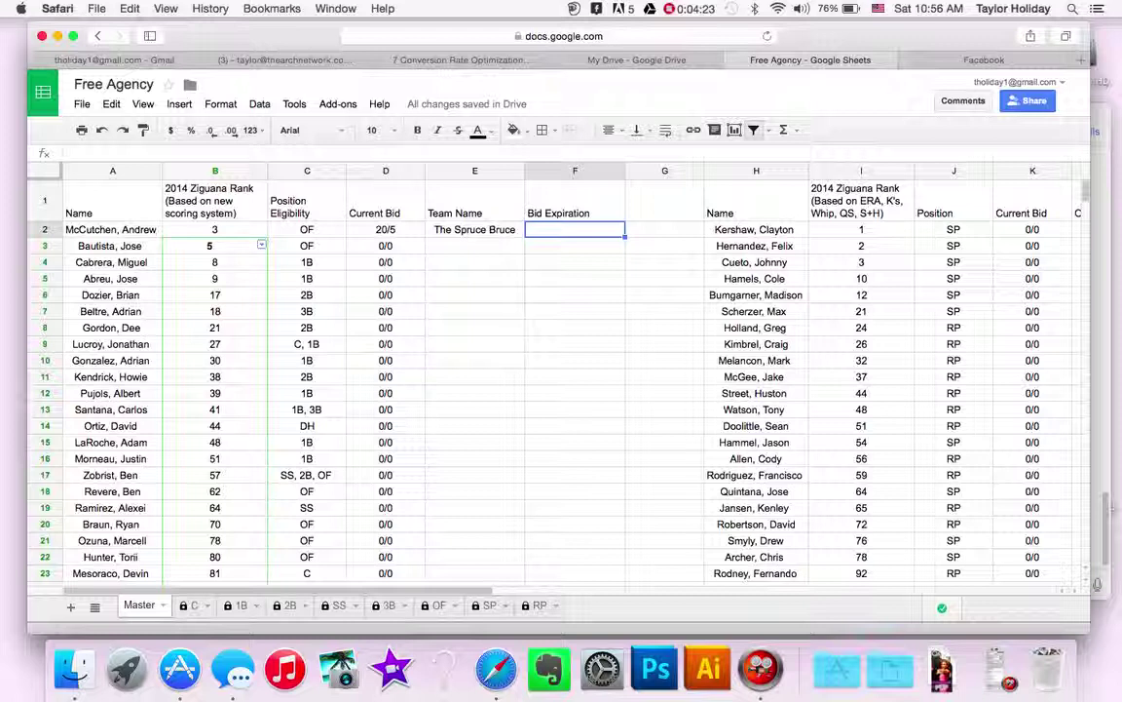
left_click(923, 9)
left_click(926, 9)
type("12/2")
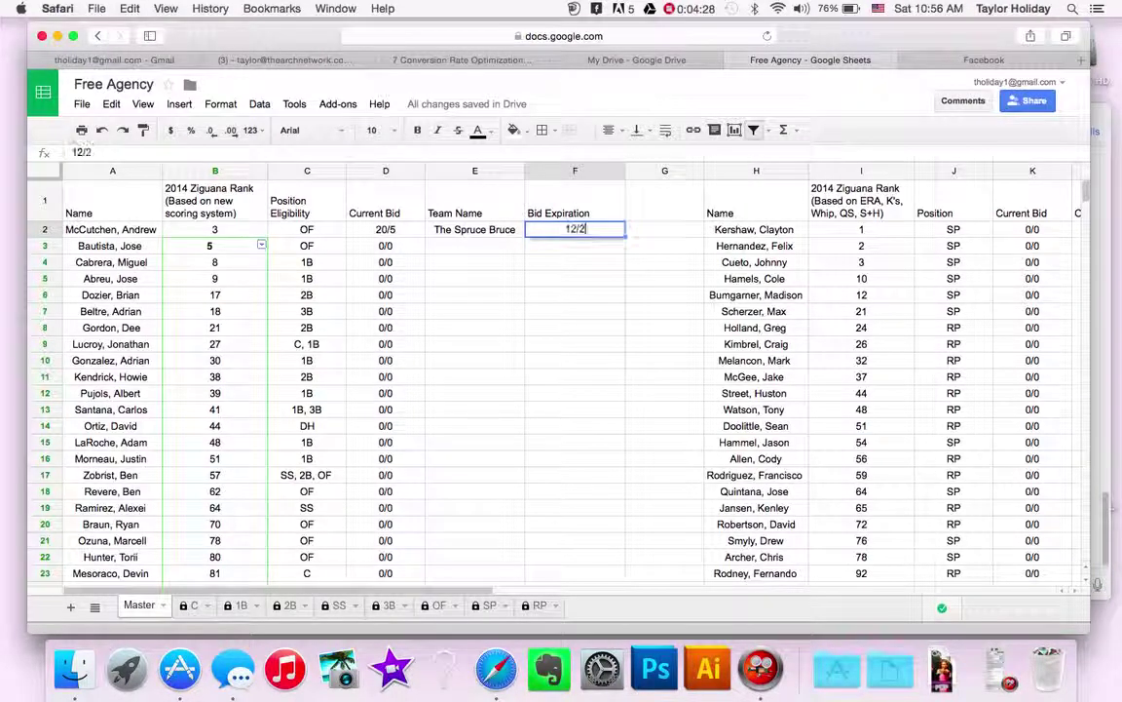
type("7")
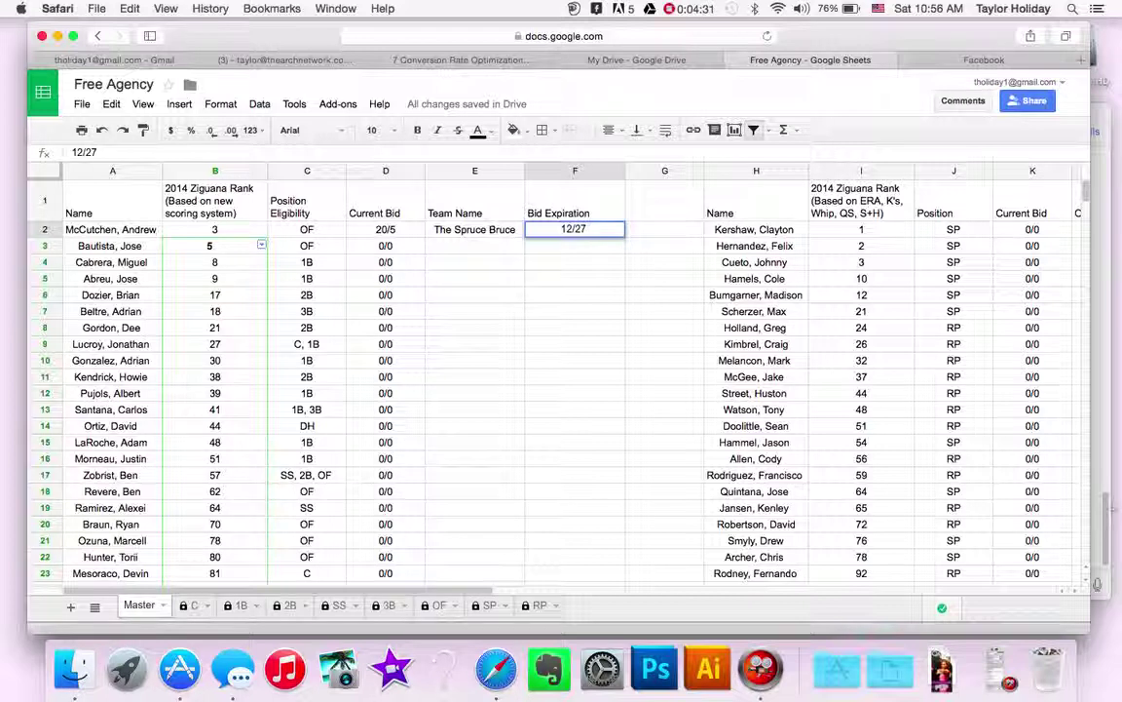
type(" 10:56")
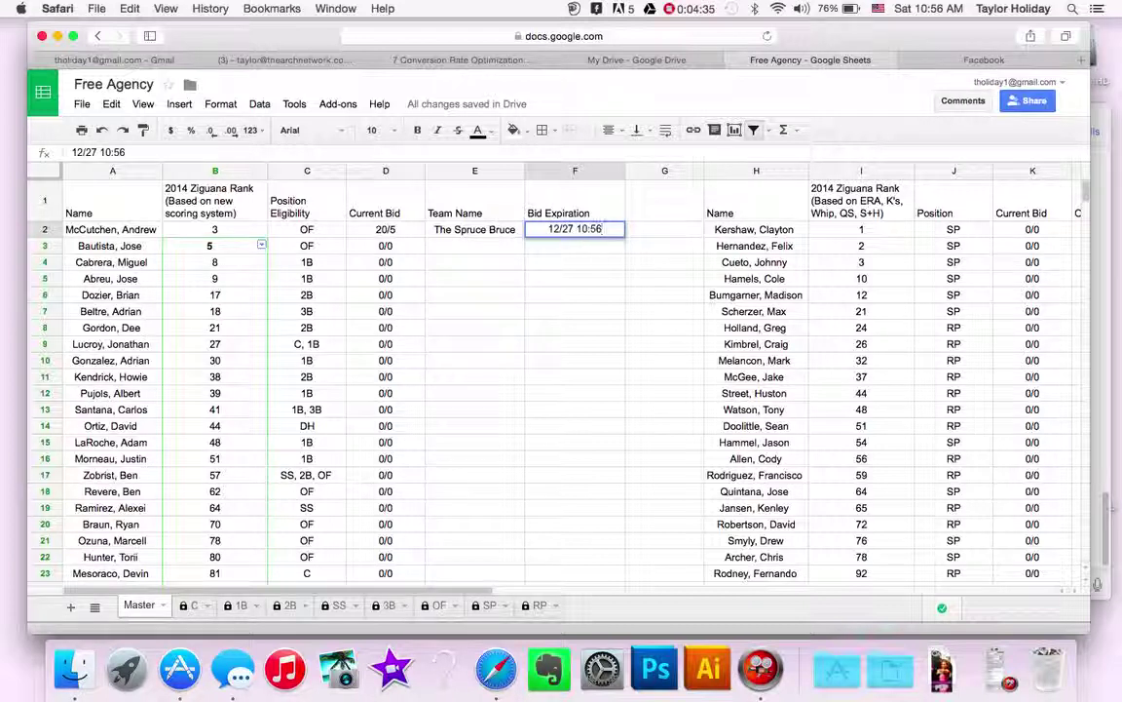
key("Return")
key("Up")
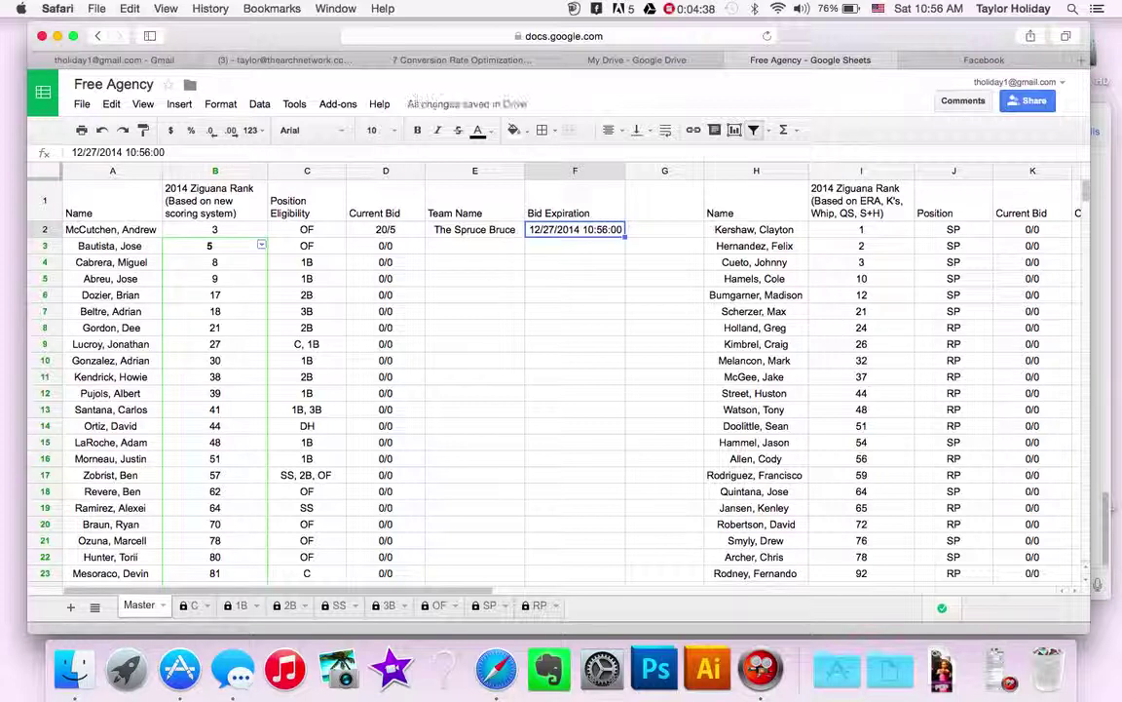
Examine McCutchen's current bid, team name and bid expiration entries across row 2
key("Left")
key("Left")
key("Right")
key("Right")
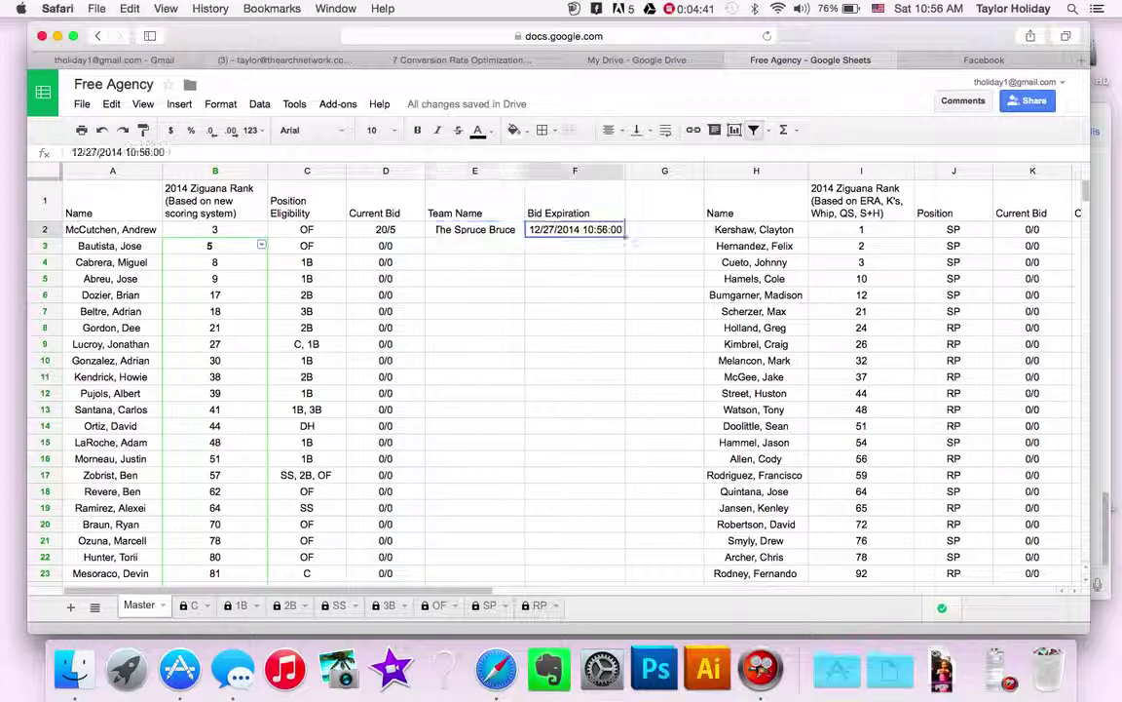
key("Left")
key("Left")
key("Left")
key("Right")
key("Right")
key("Right")
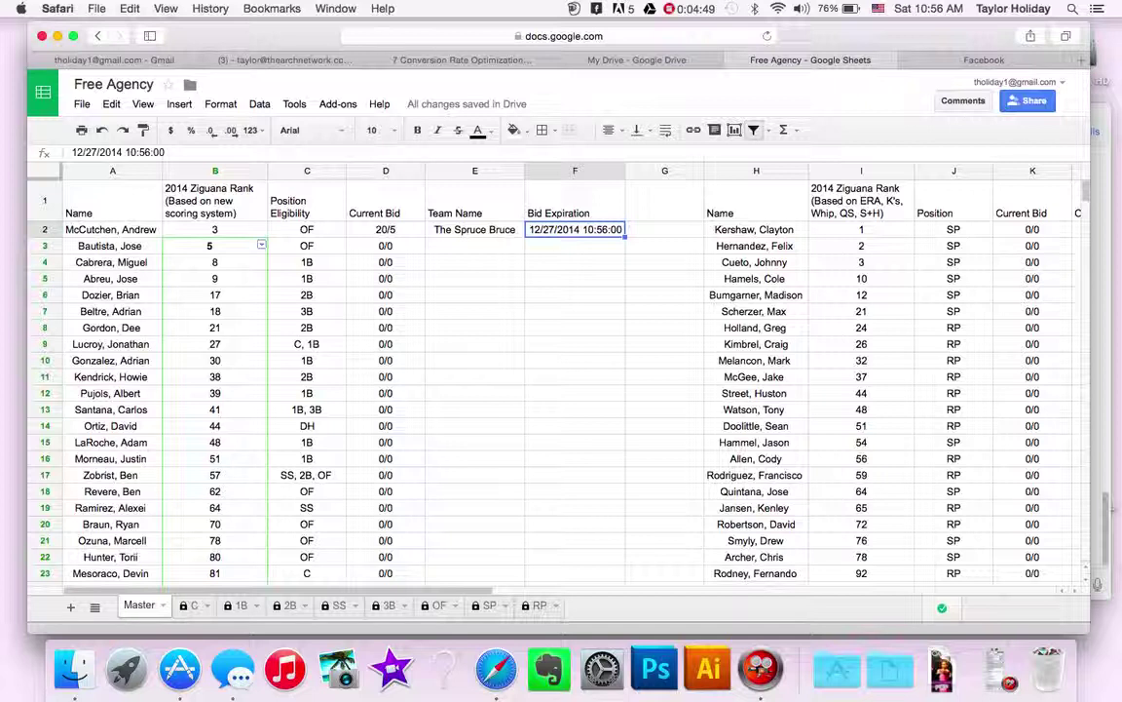
Replace McCutchen's current bid with 22/3 and the team name with Smash Box in row 2
key("Left")
key("Left")
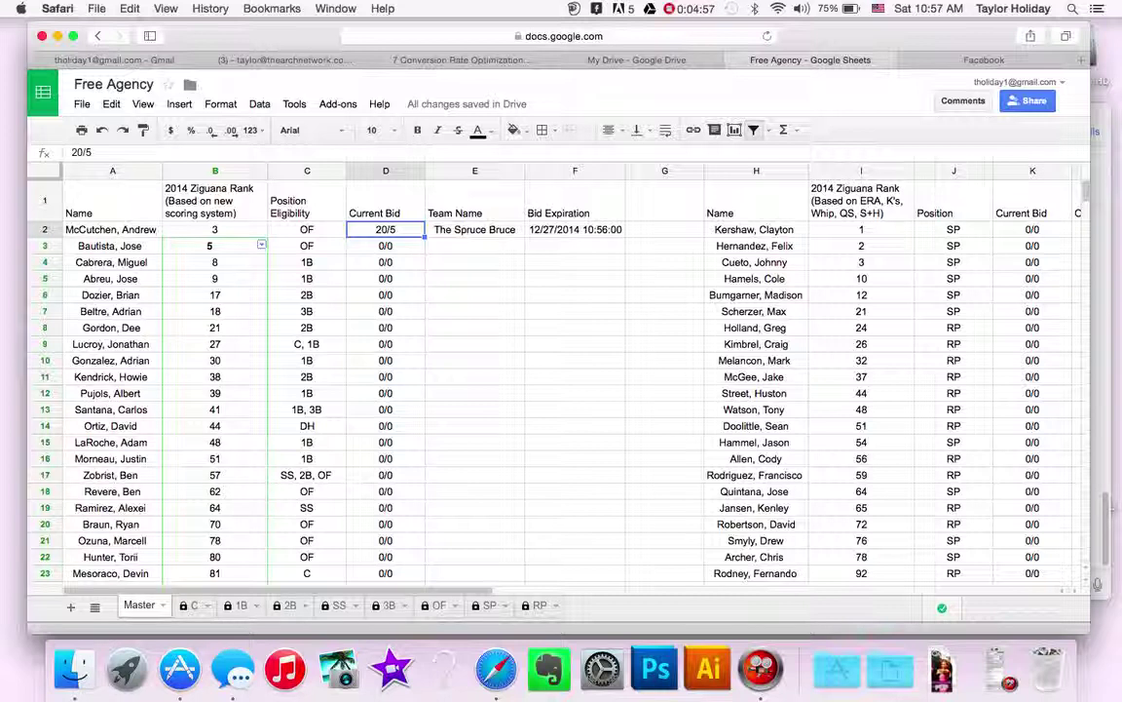
type("22/3")
key("Tab")
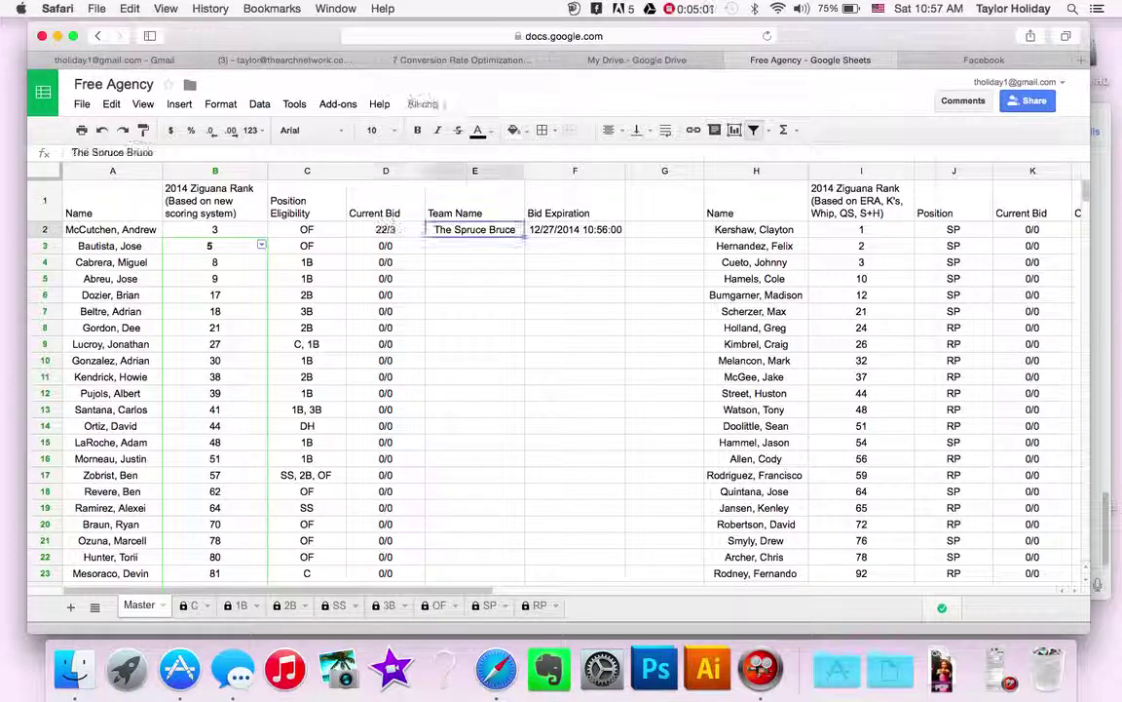
type("S")
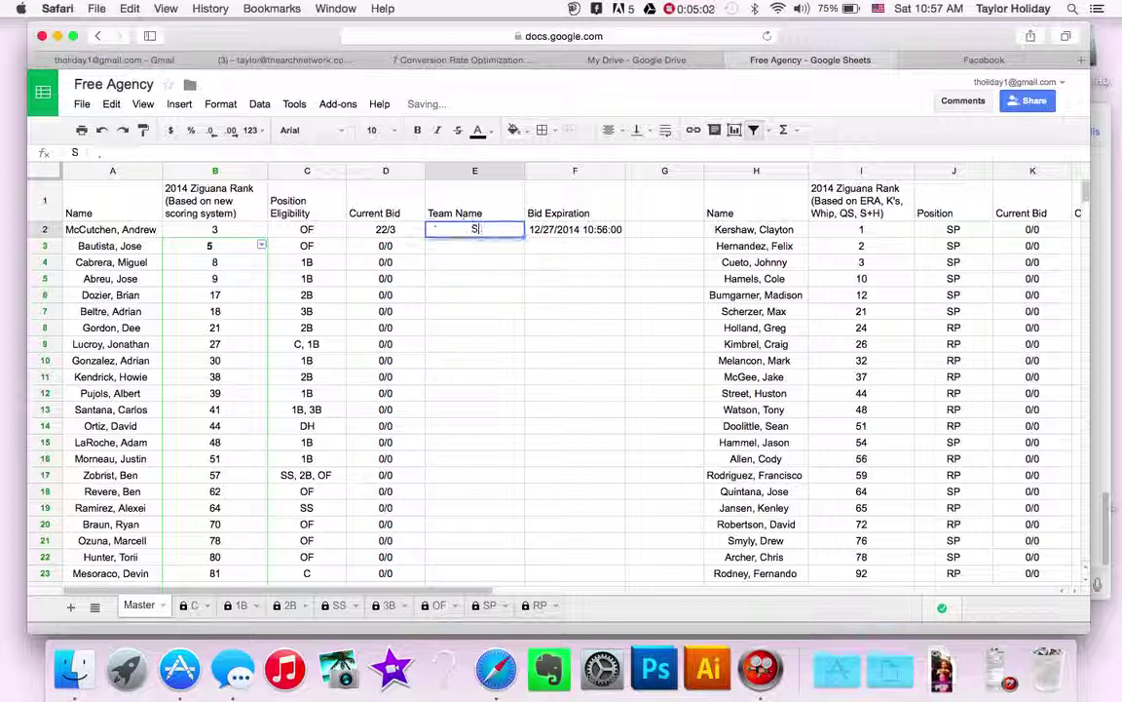
type("mash Box")
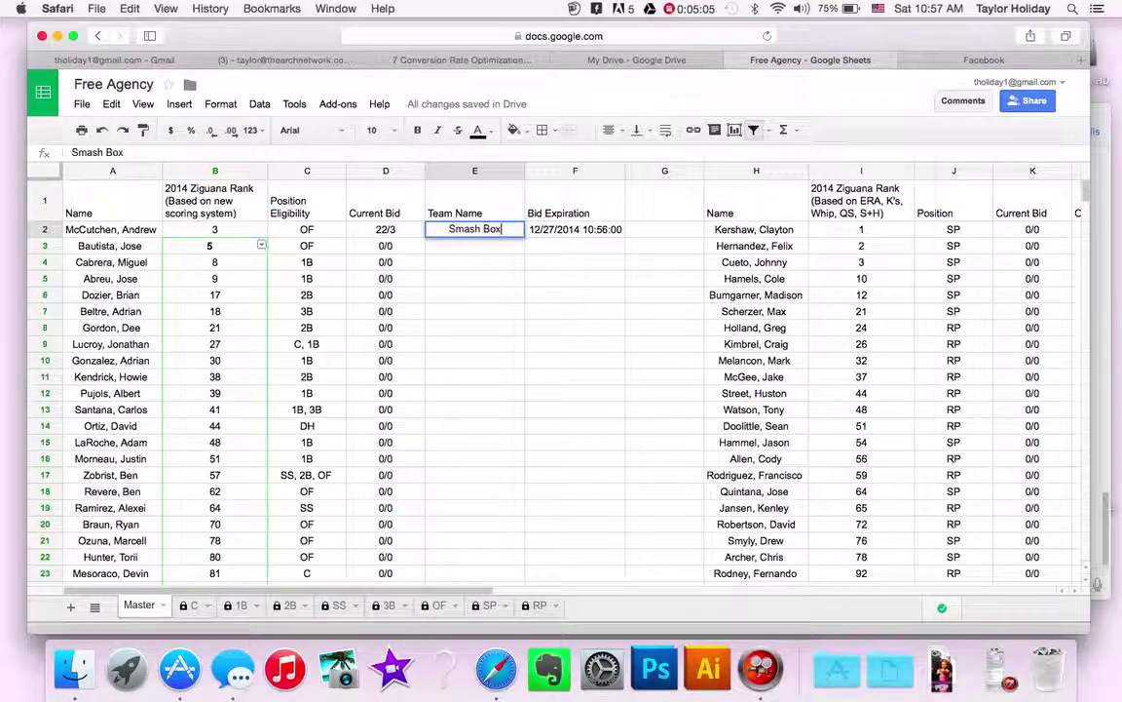
key("Return")
Set the time of McCutchen's bid expiration in cell F2 to 10:57
key("Up")
key("Right")
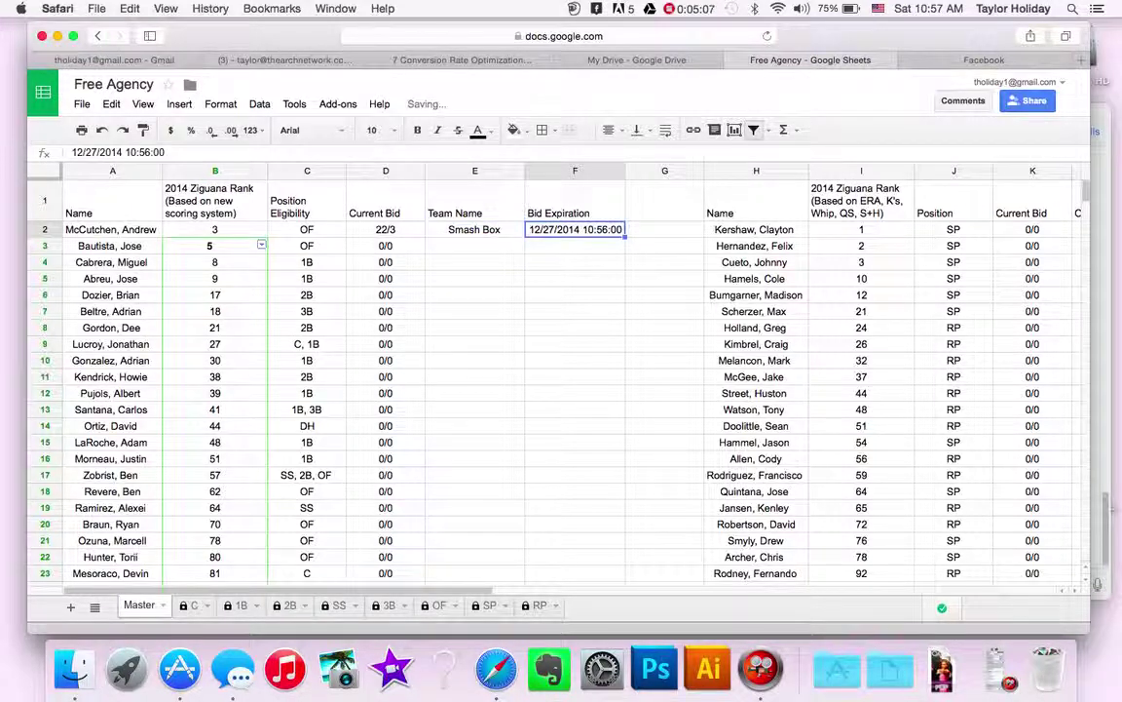
double_click(606, 230)
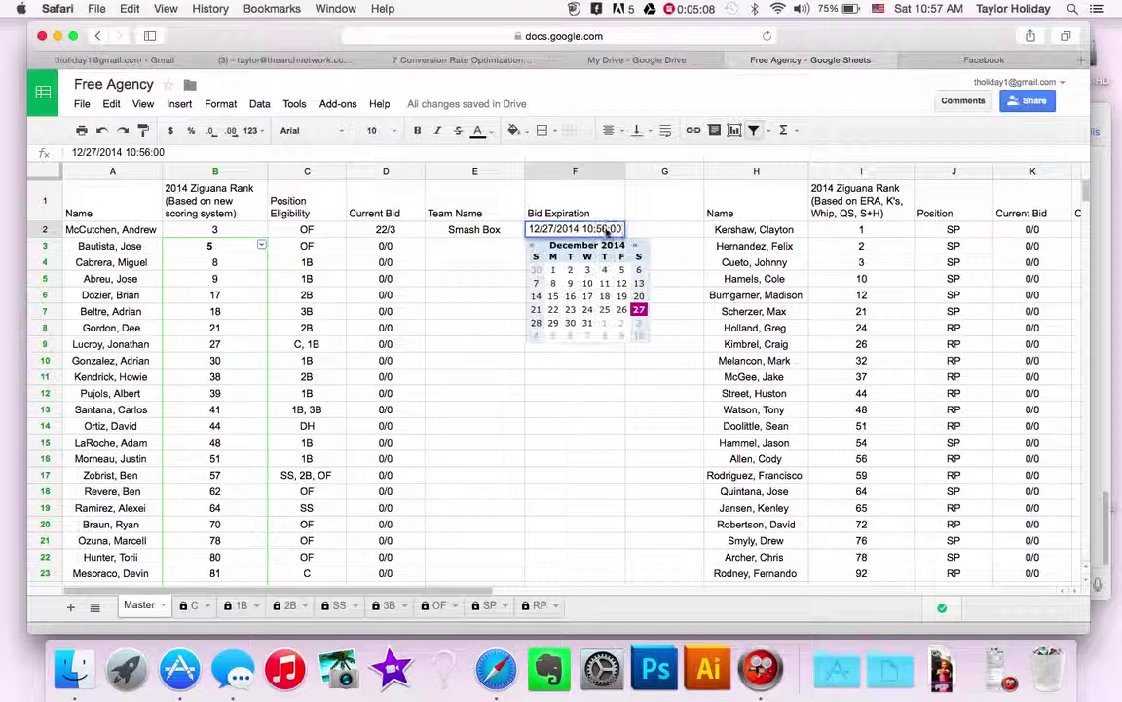
key("BackSpace")
type("7")
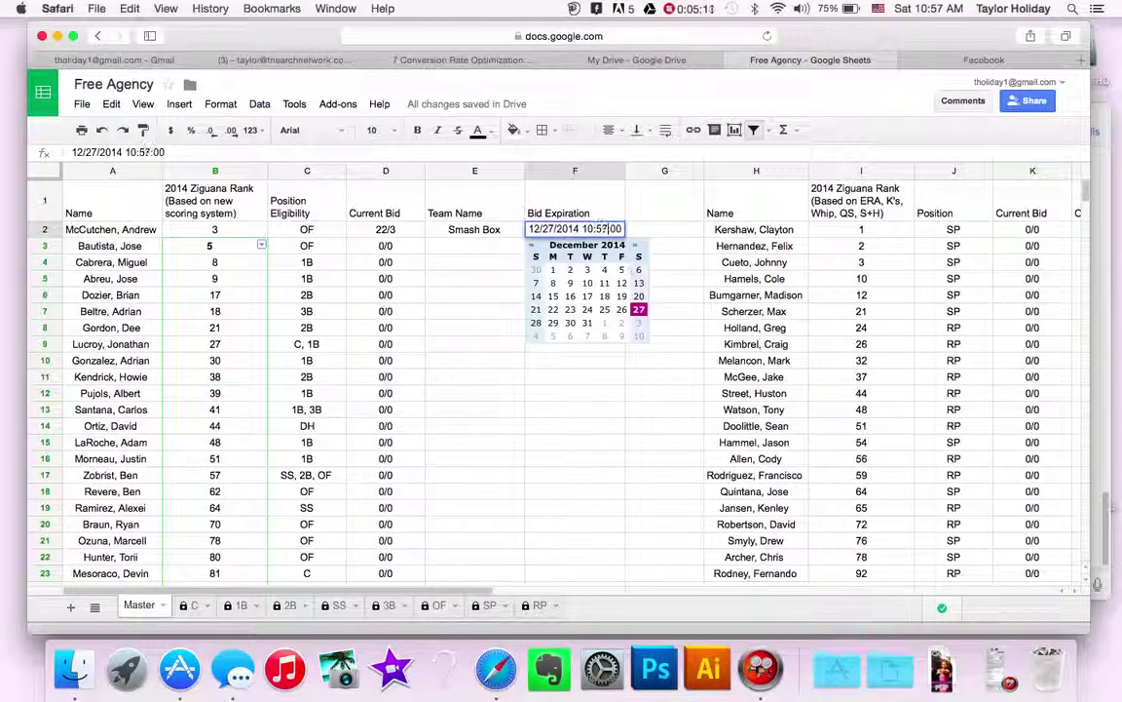
key("Return")
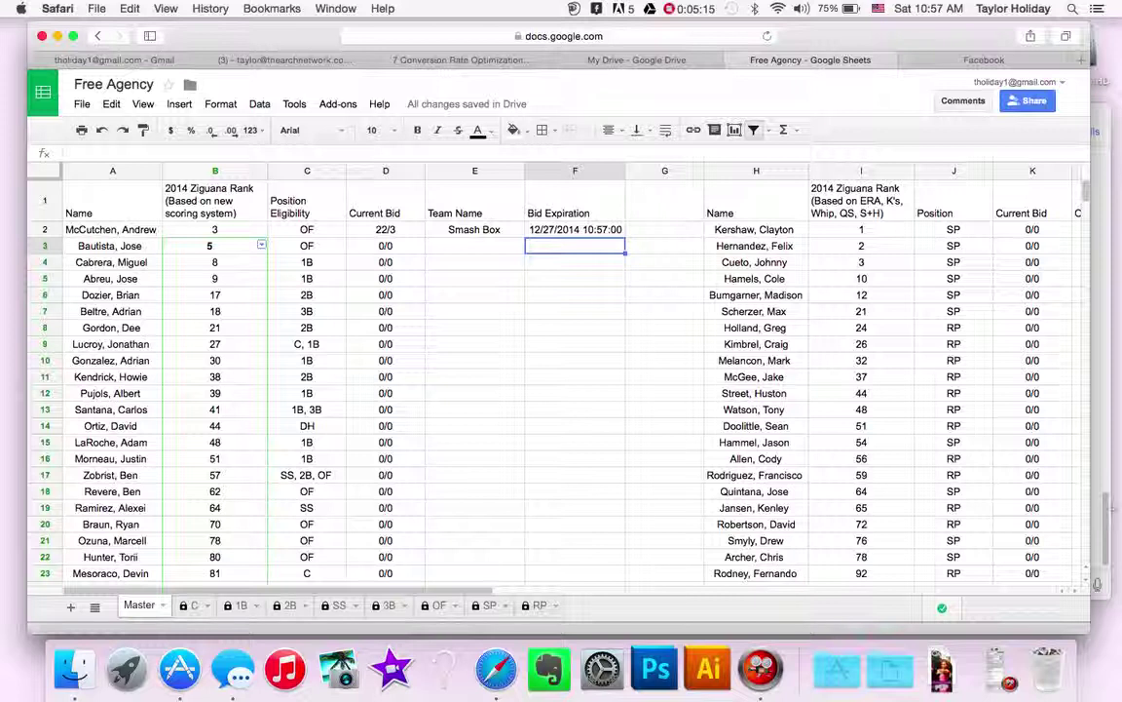
key("Up")
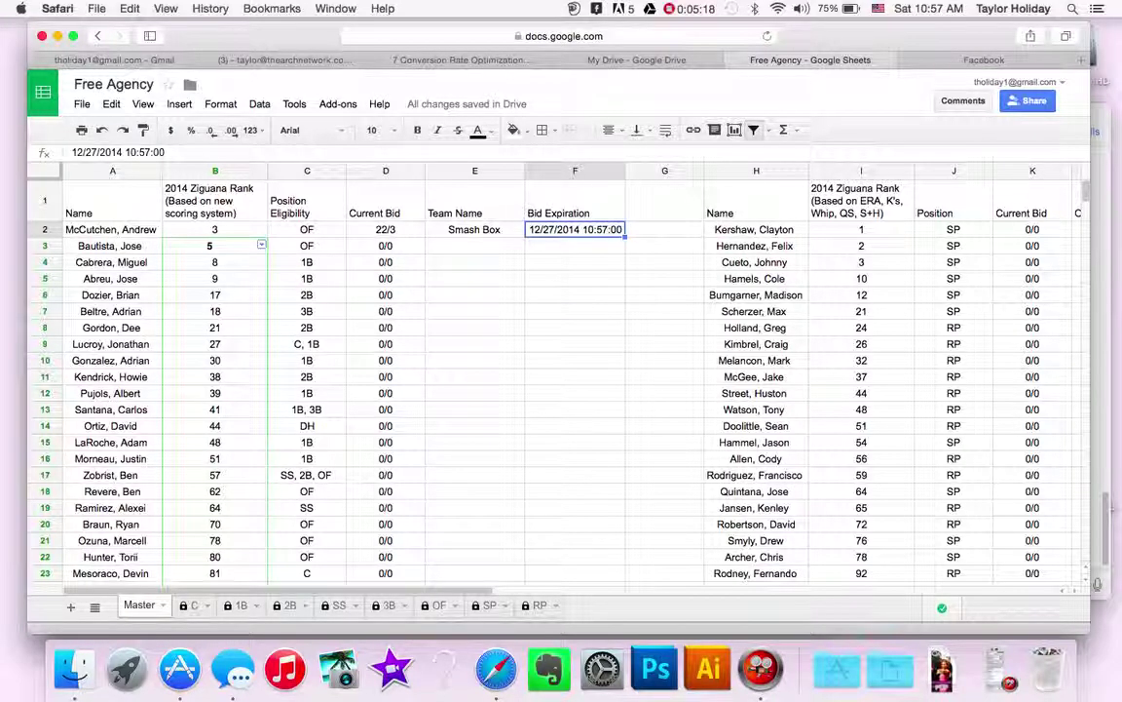
Check the spreadsheet's revision history for today's changes to the bid row against the current time, and close it
left_click(290, 107)
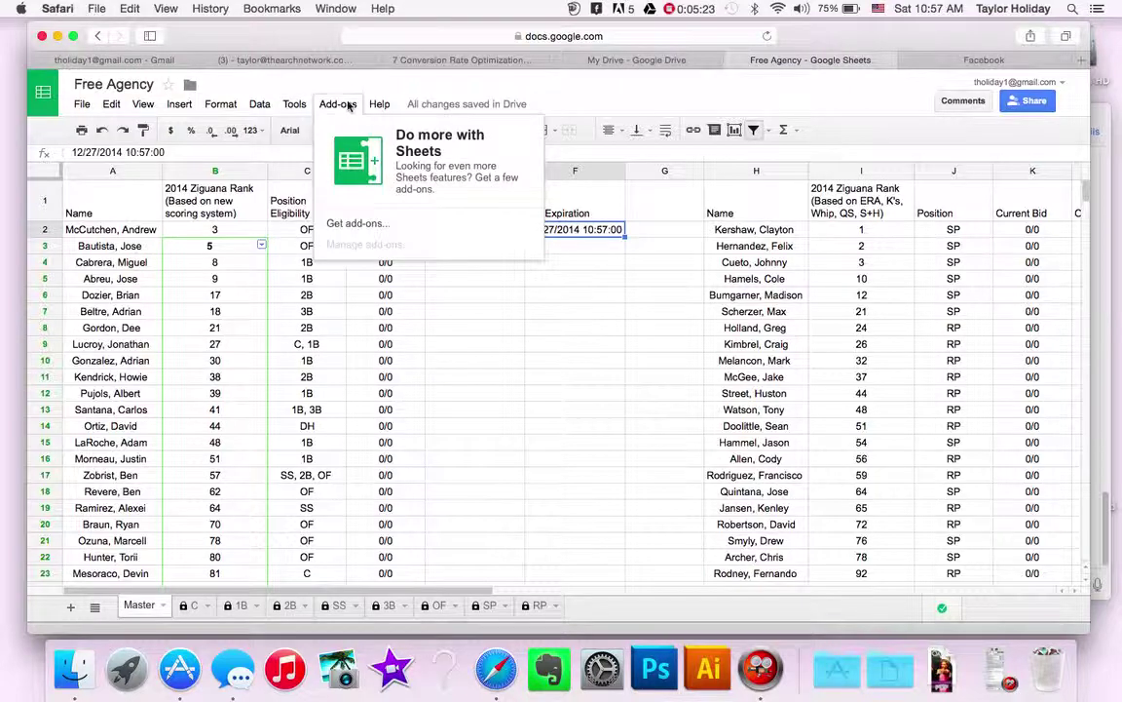
mouse_move(260, 104)
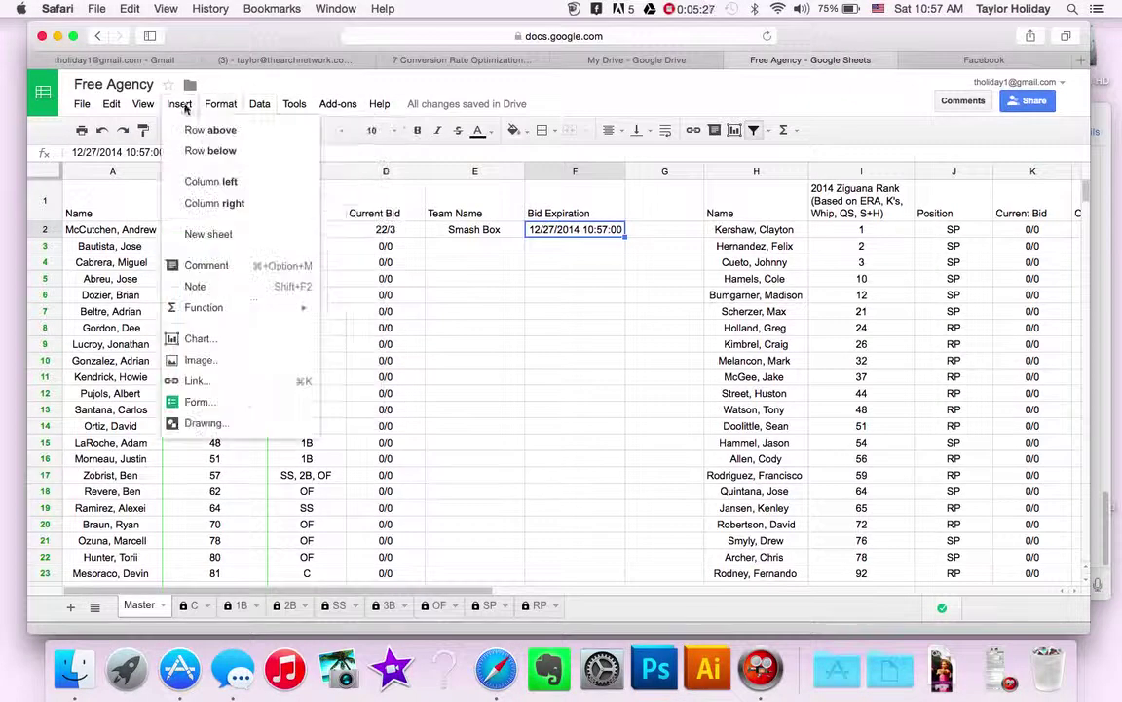
mouse_move(113, 108)
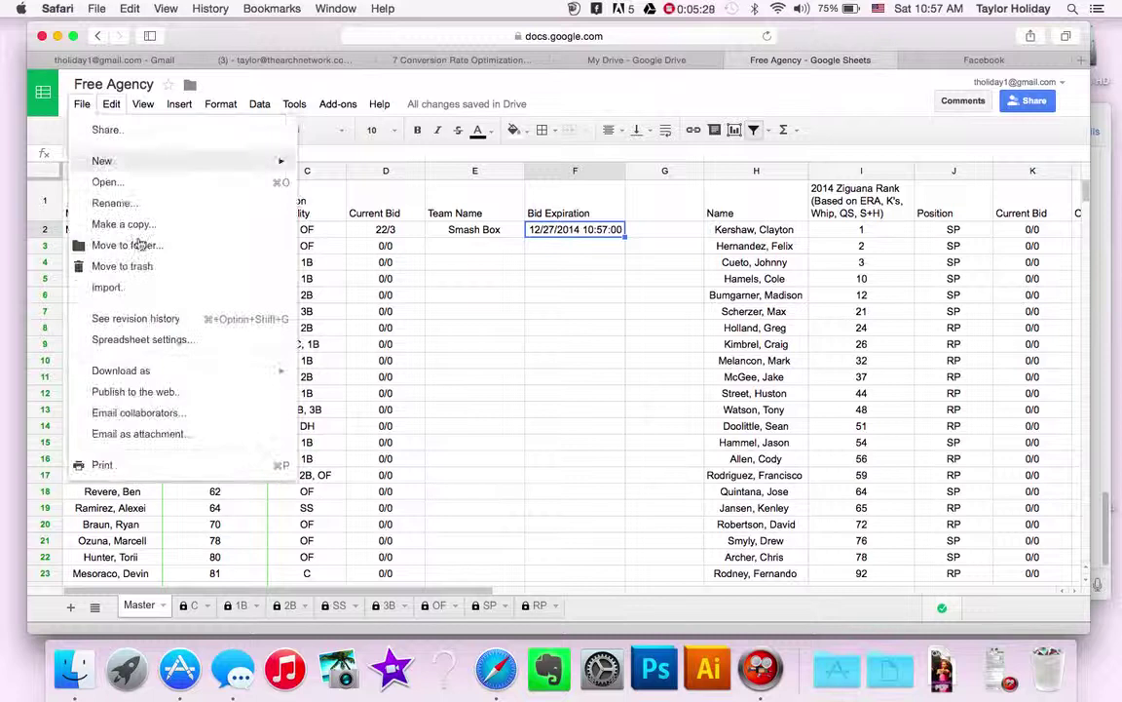
left_click(166, 318)
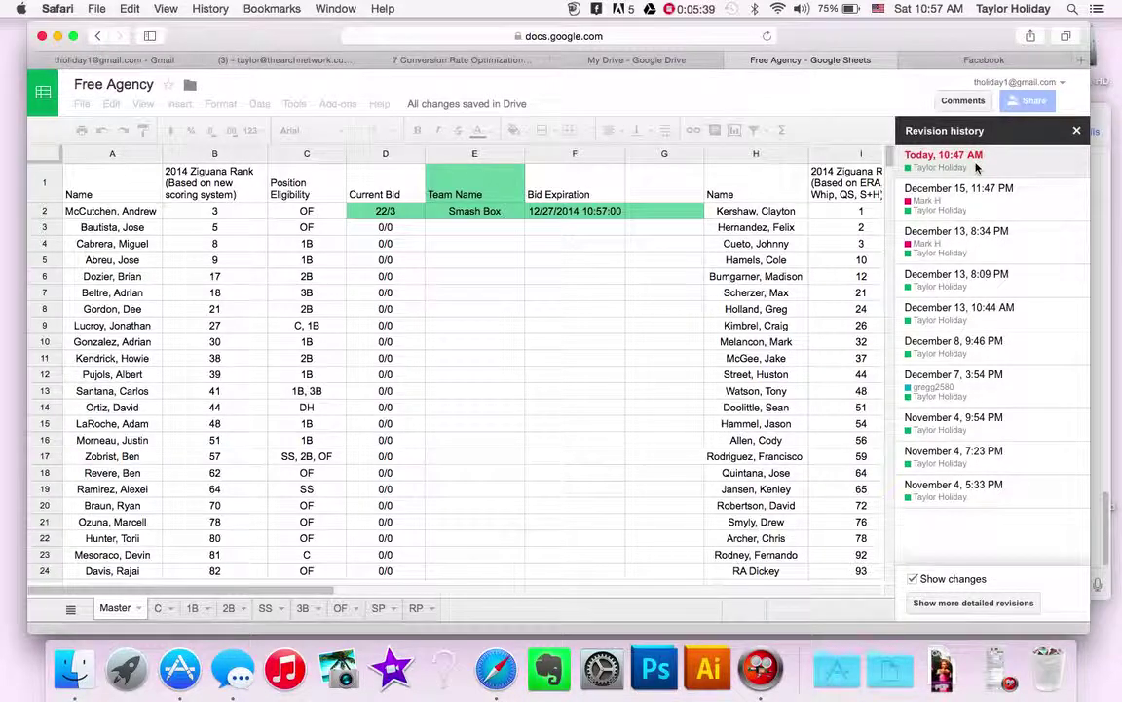
left_click(937, 8)
left_click(941, 6)
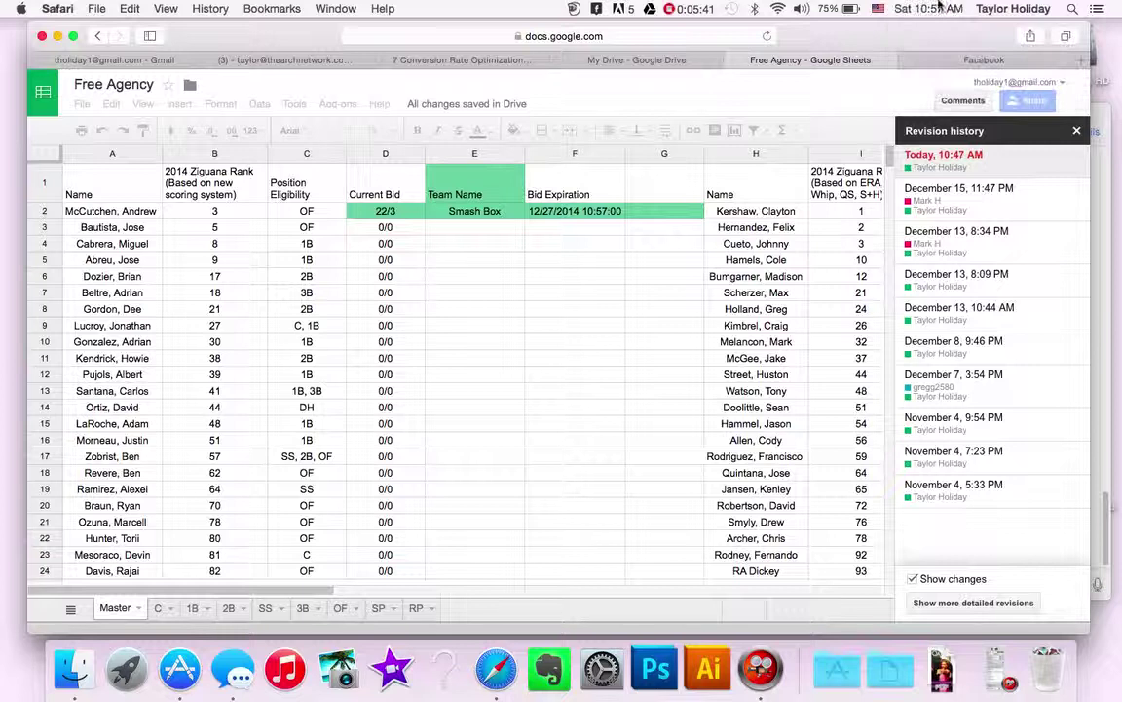
left_click(605, 215)
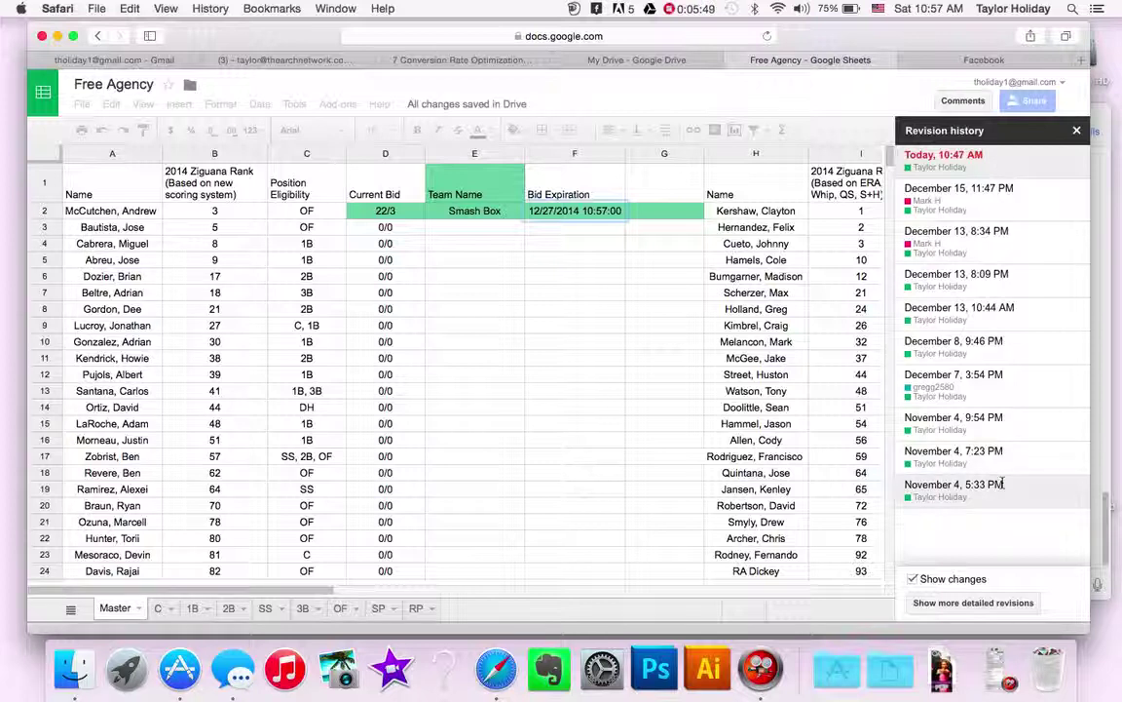
left_click(1078, 133)
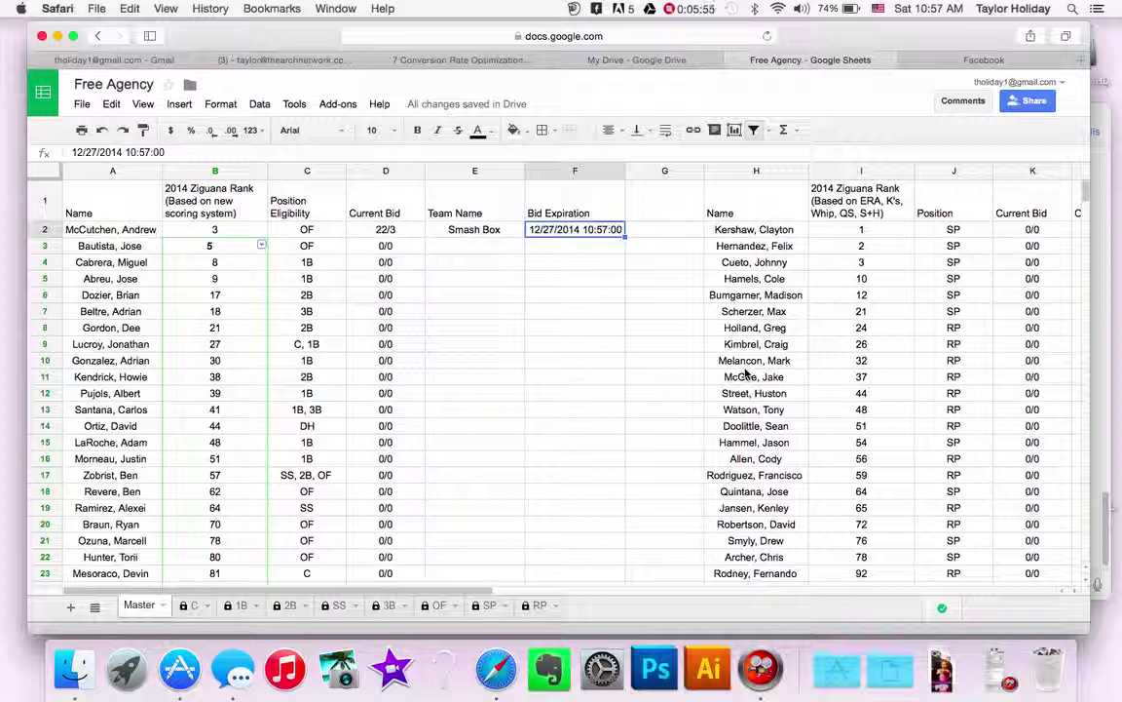
Look over the hitter and pitcher lists on the Master sheet, including the pitchers' bid, owner and expiration columns
scroll(517, 478, "down", 2)
scroll(518, 477, "down", 5)
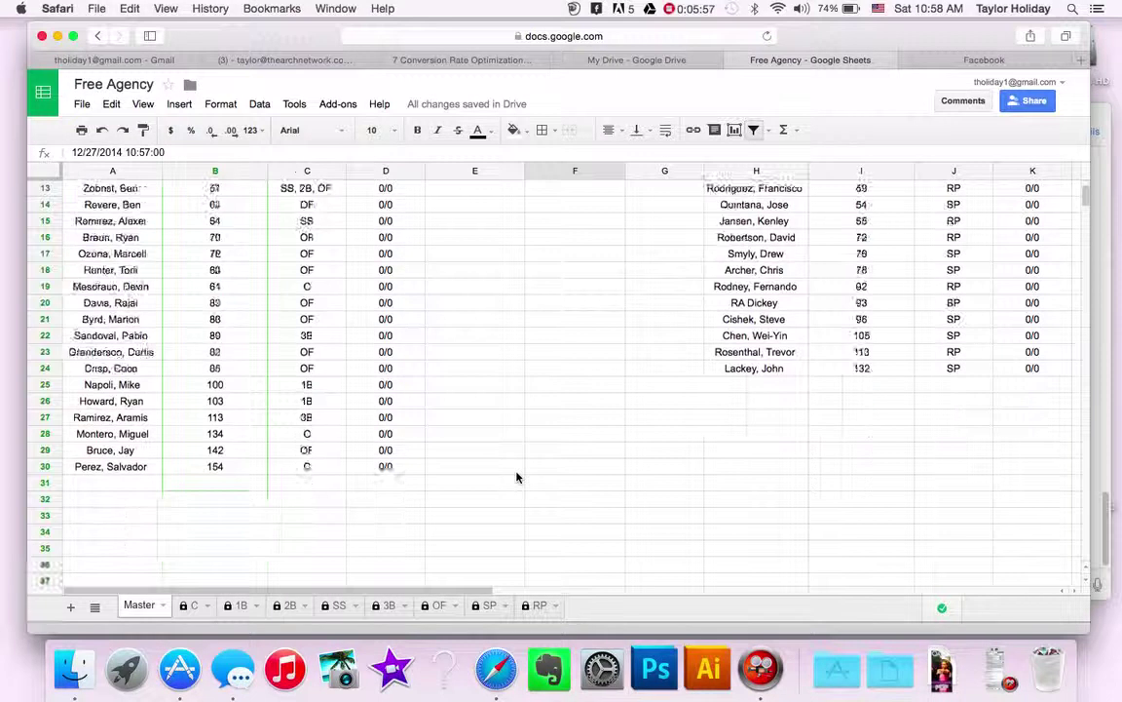
scroll(517, 478, "up", 5)
scroll(518, 477, "right", 3)
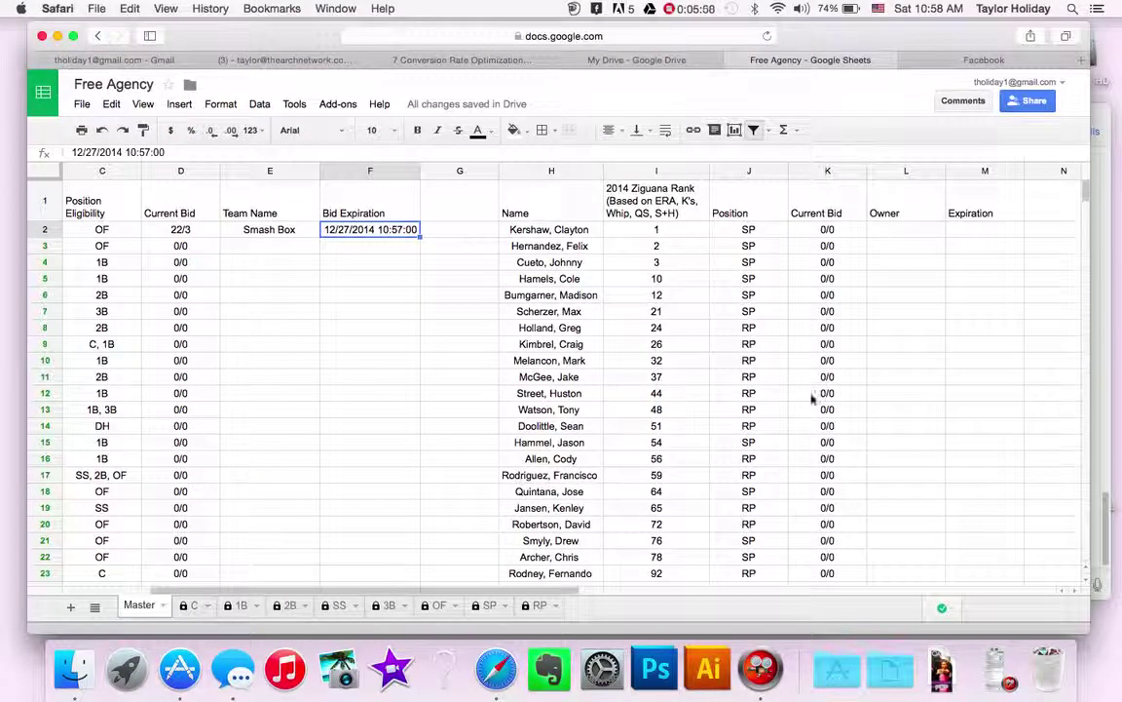
scroll(346, 368, "left", 3)
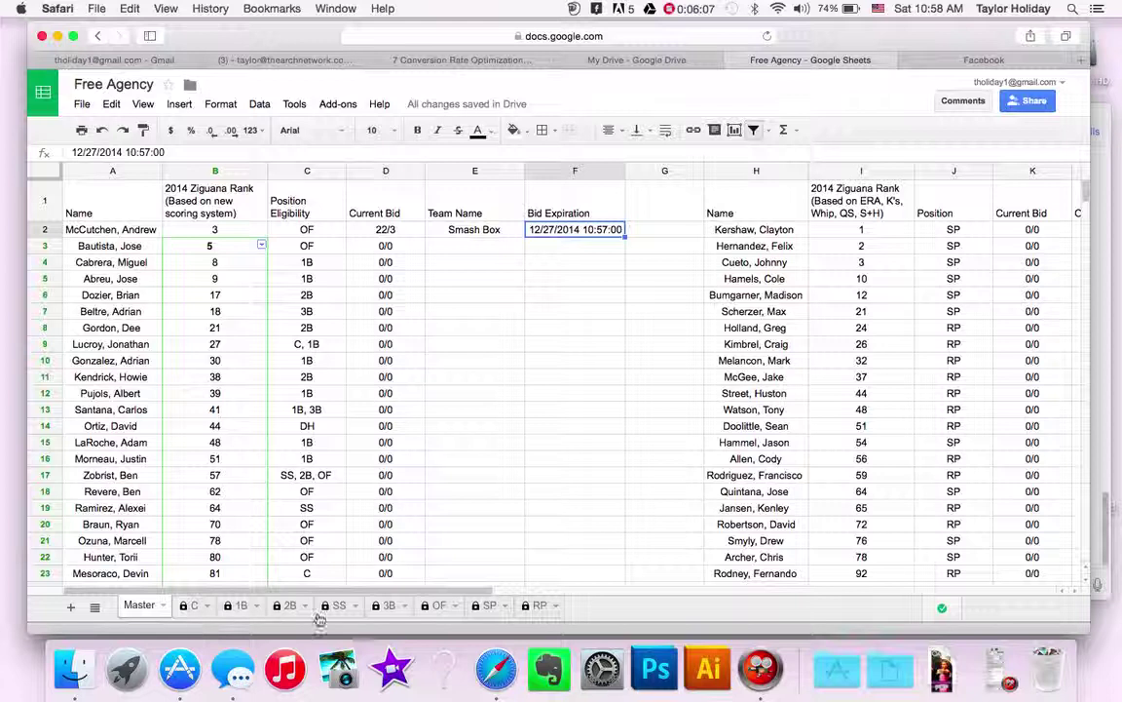
Open the OF sheet and go through the position eligibility of its ranked outfielders
left_click(436, 606)
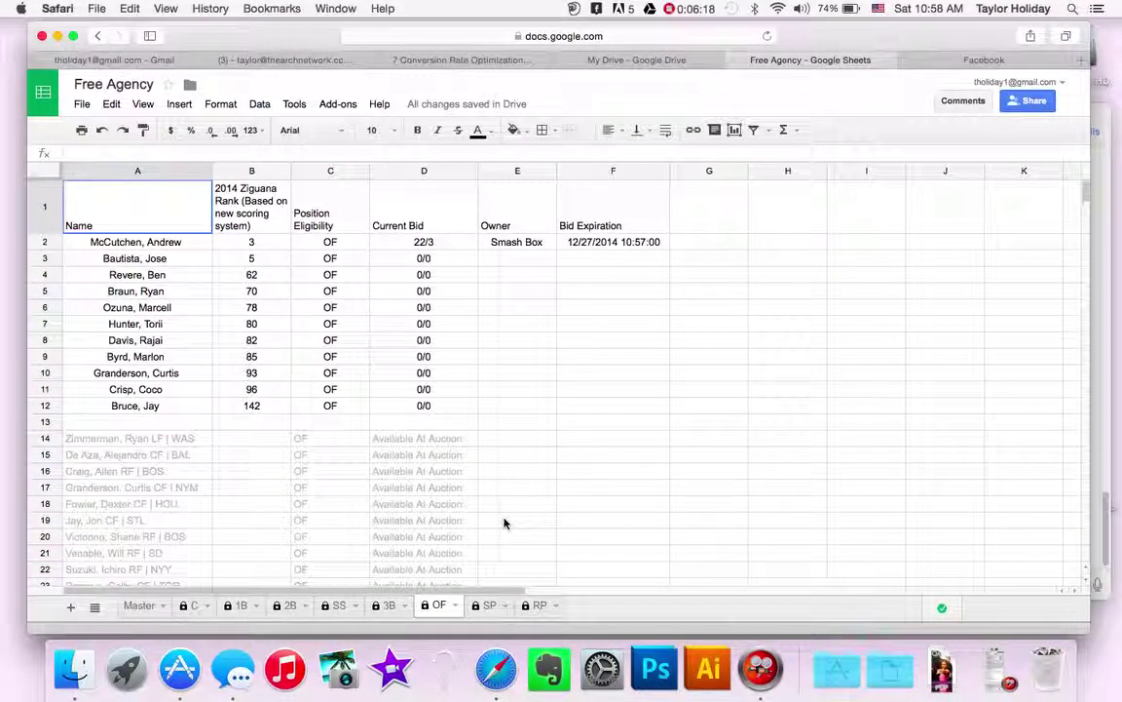
left_click(333, 244)
key("Down")
key("Down")
key("Down")
key("Down")
key("Down")
key("Down")
key("Down")
key("Down")
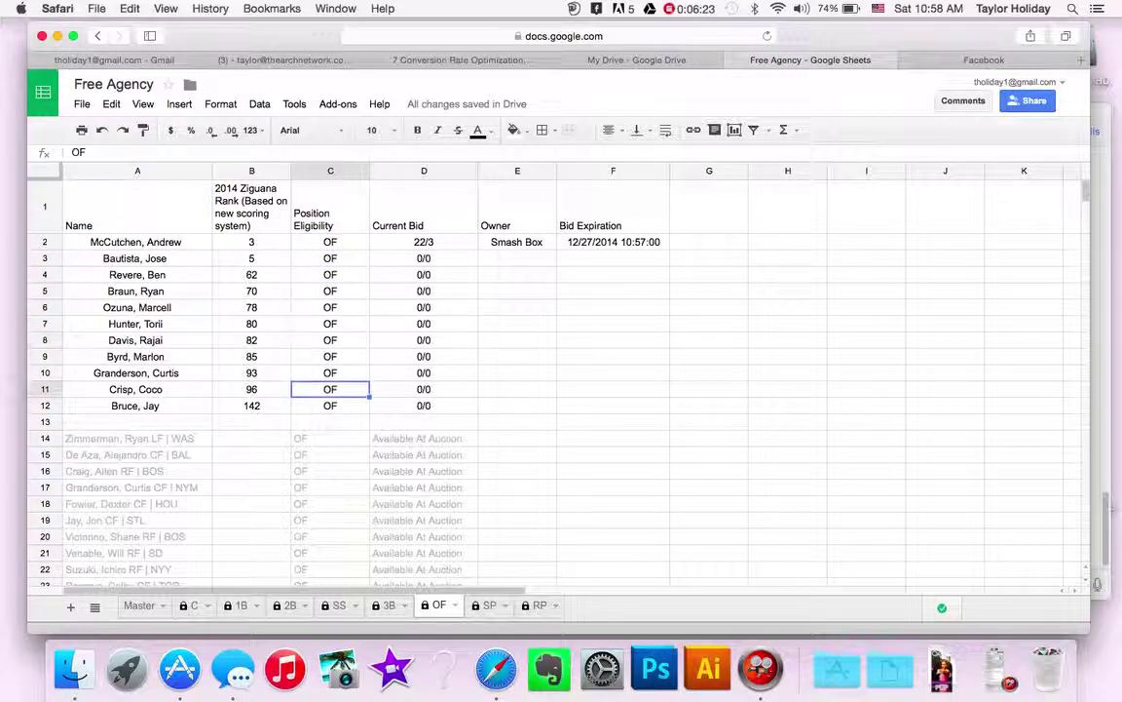
key("Down")
key("Down")
Examine the greyed-out outfielders marked Available At Auction beneath the ranked players on the OF sheet
key("Left")
key("Left")
key("Down")
key("Down")
key("Down")
key("Down")
key("Down")
key("Down")
key("Down")
key("Down")
key("Down")
key("Down")
key("Down")
scroll(331, 418, "down", 3)
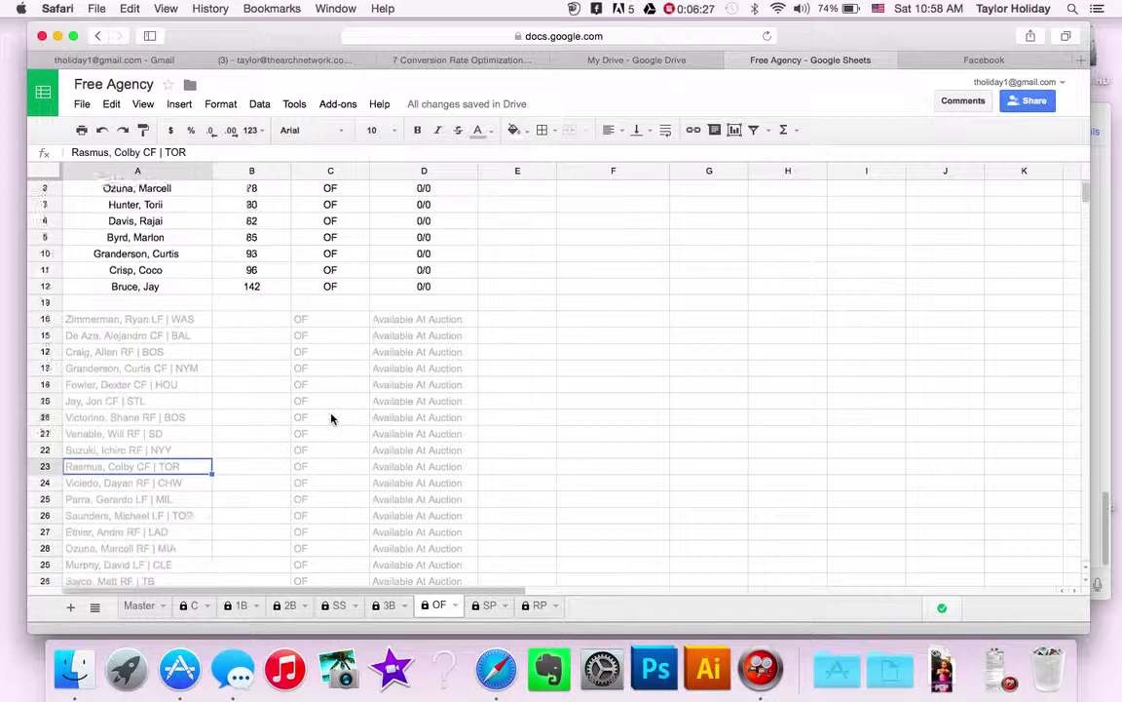
scroll(331, 419, "up", 4)
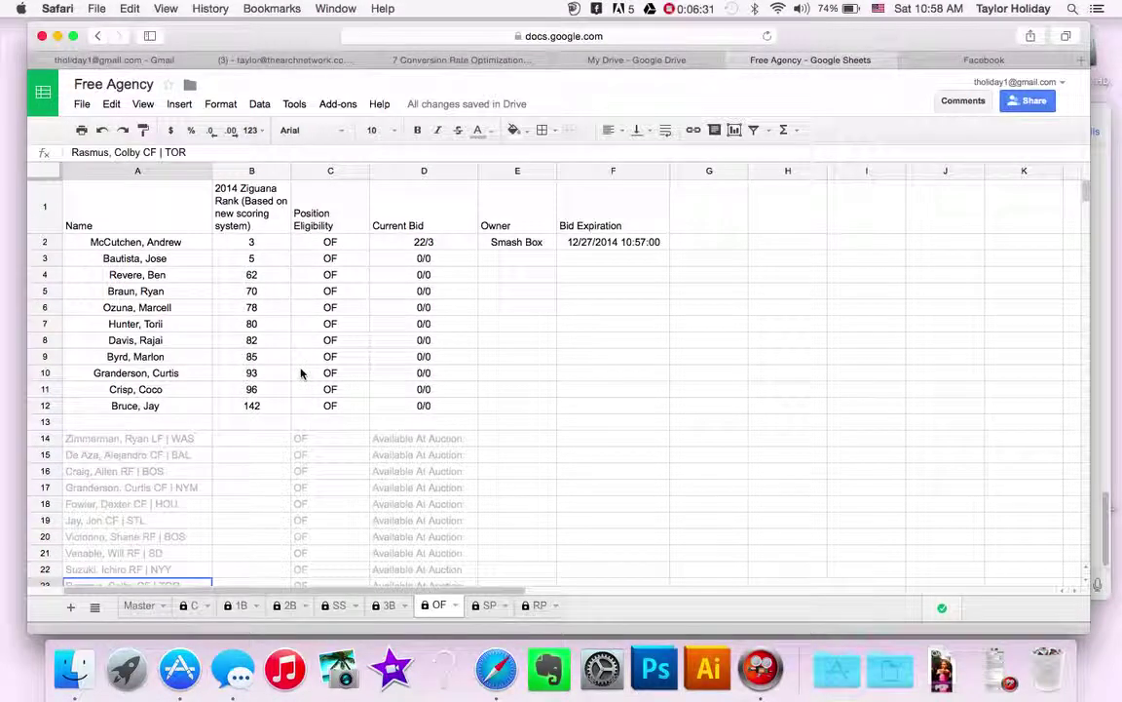
left_click(253, 456)
scroll(254, 458, "down", 3)
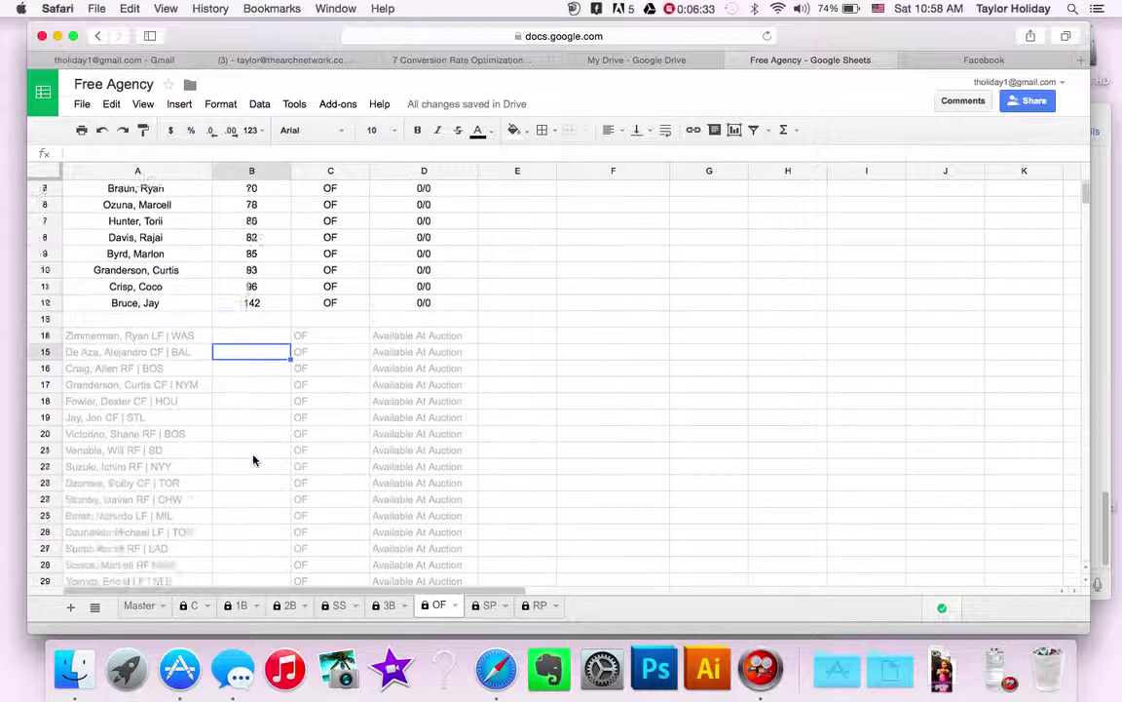
scroll(253, 460, "down", 2)
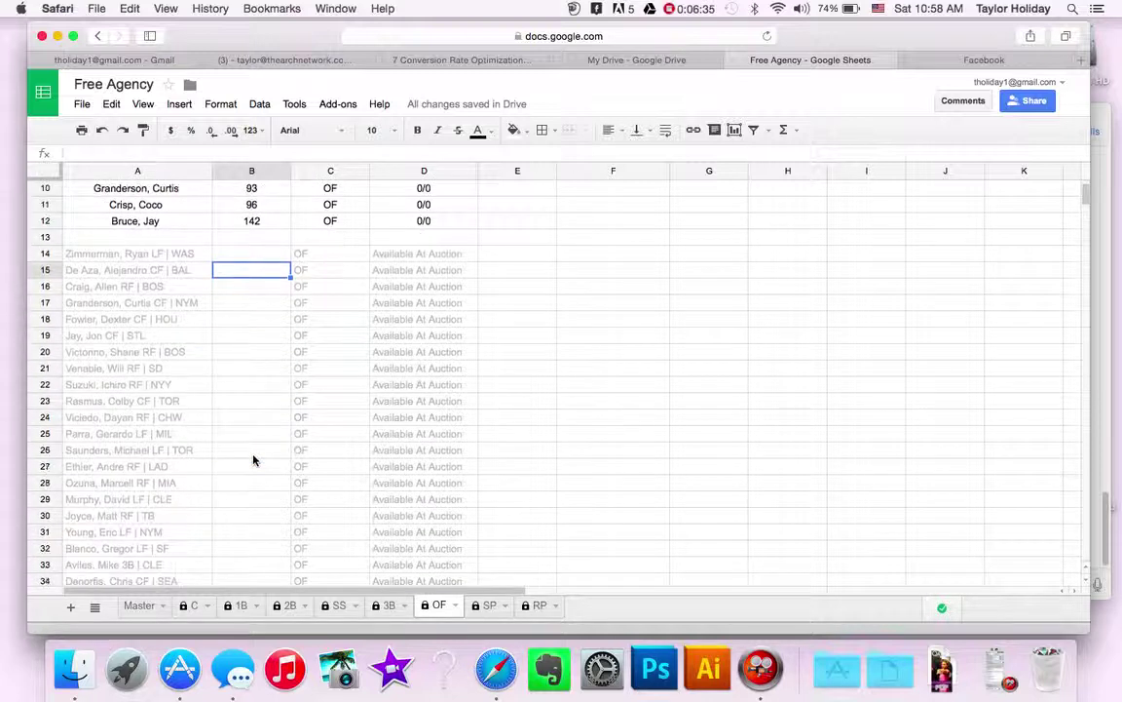
scroll(253, 460, "up", 5)
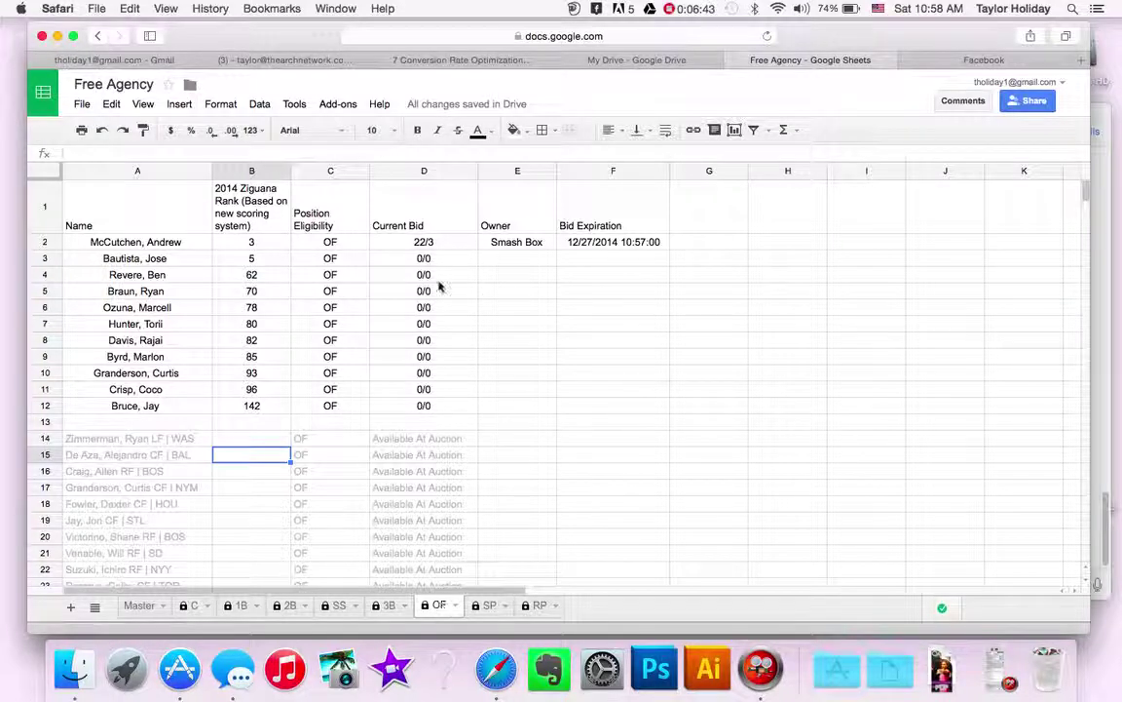
Compare the bid entries on the Master sheet with the matching rows on the OF sheet
left_click(459, 245)
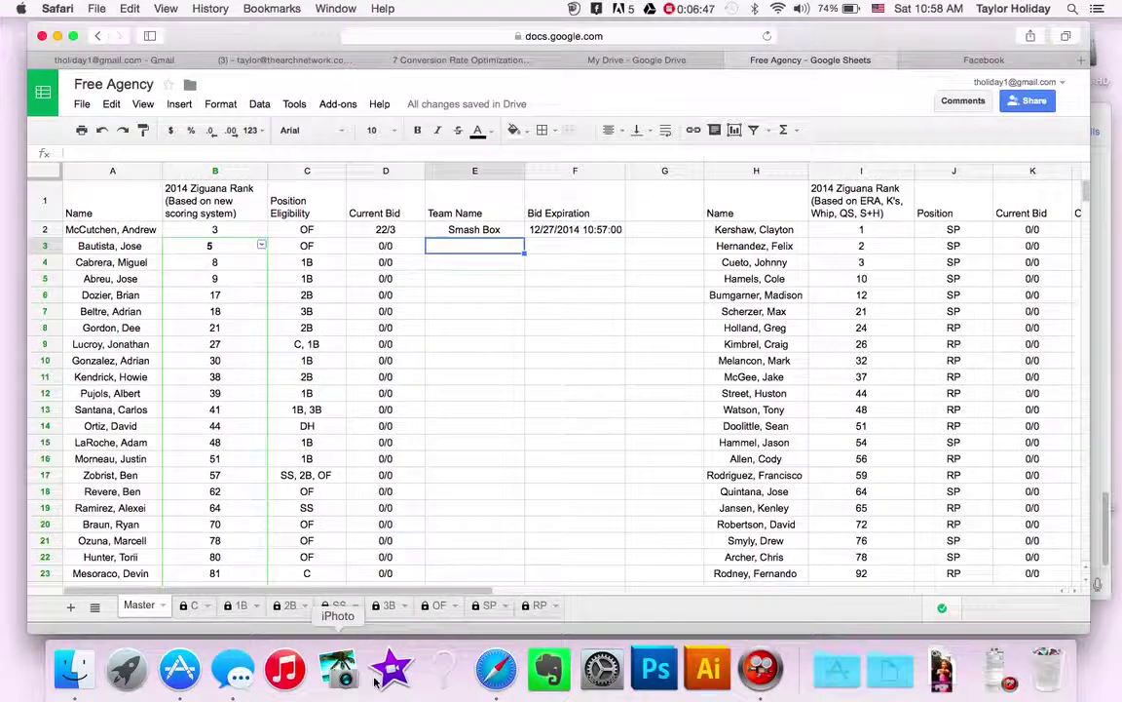
left_click(448, 609)
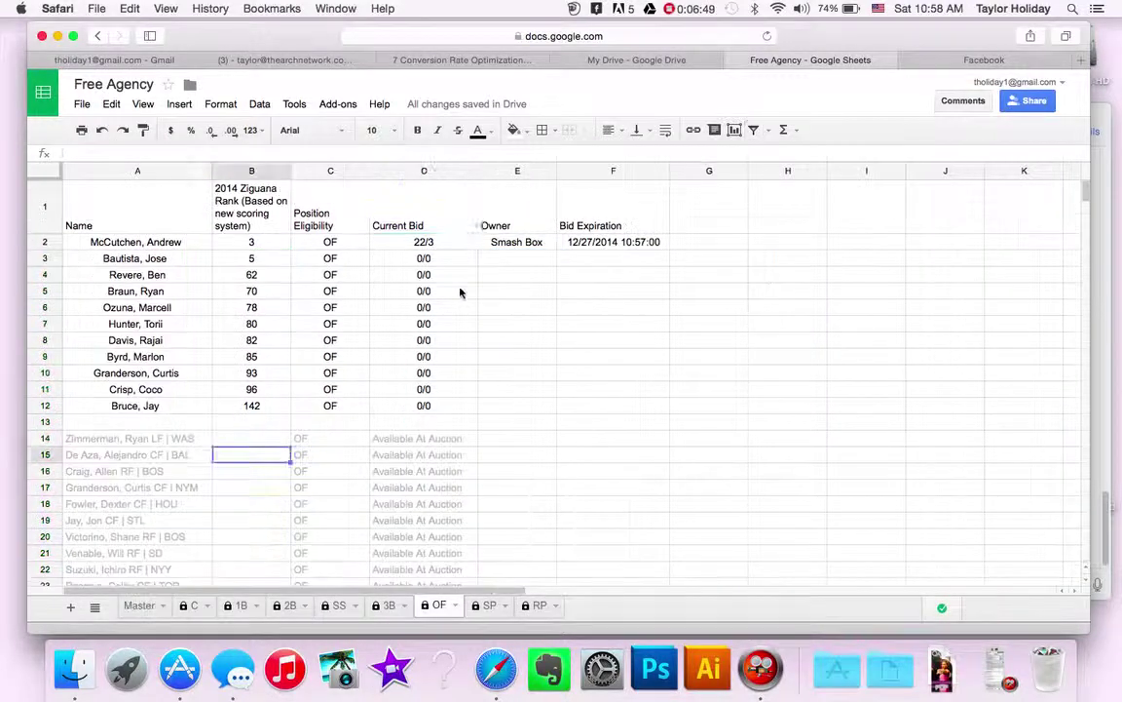
key("Right")
key("Right")
key("Left")
key("Left")
key("Left")
key("Left")
key("Left")
key("Down")
key("Down")
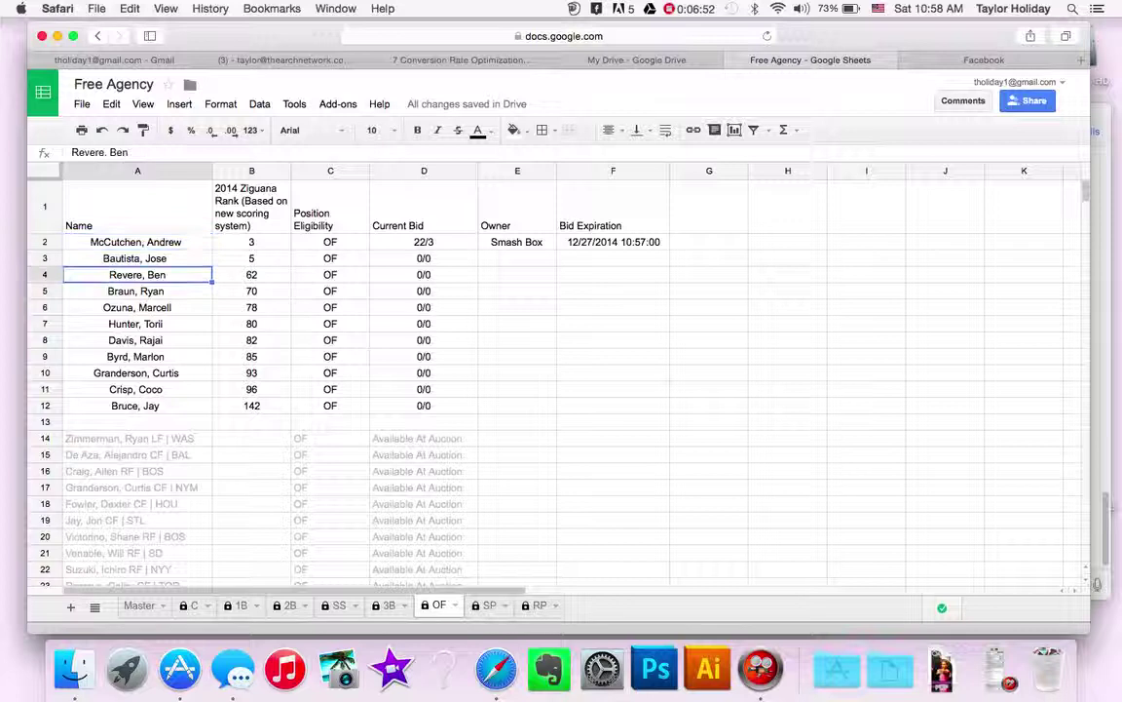
Check the player lists on the 3B and 1B sheets against the Master sheet
left_click(389, 605)
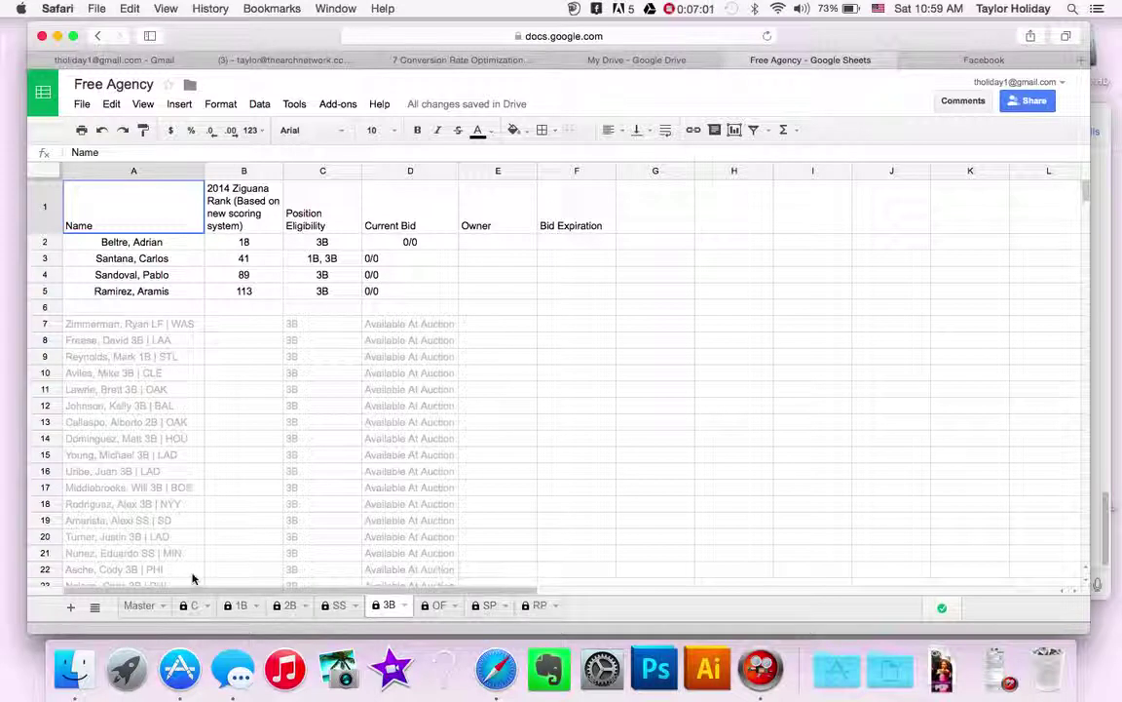
left_click(139, 605)
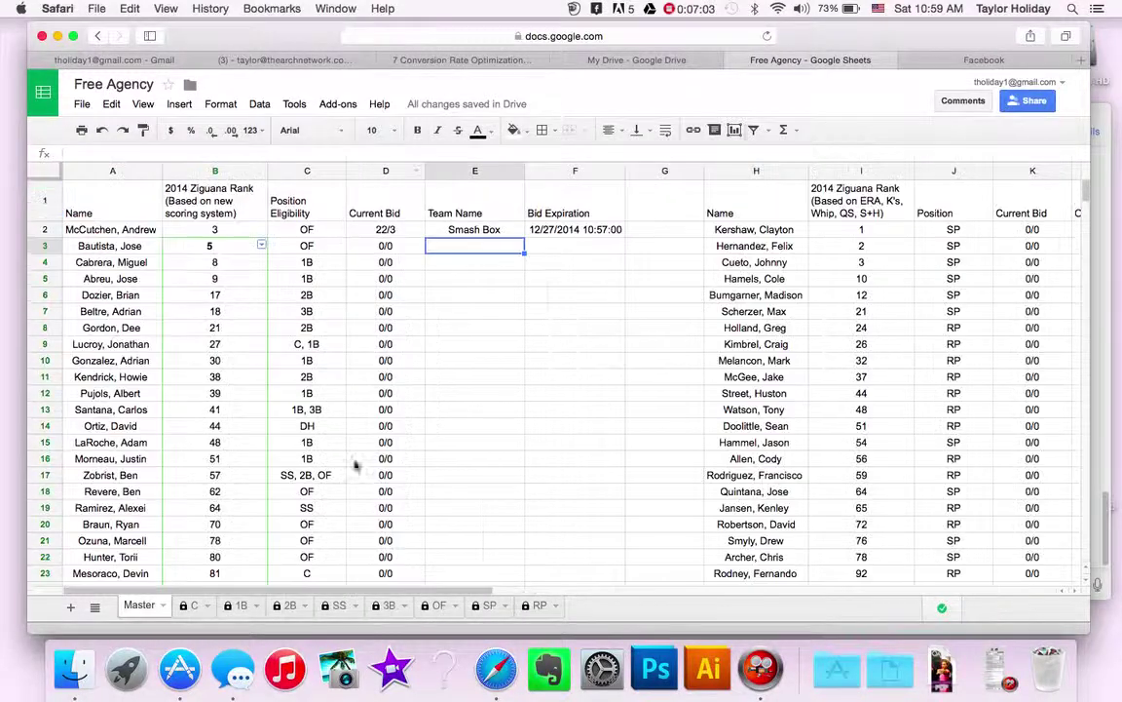
left_click(242, 605)
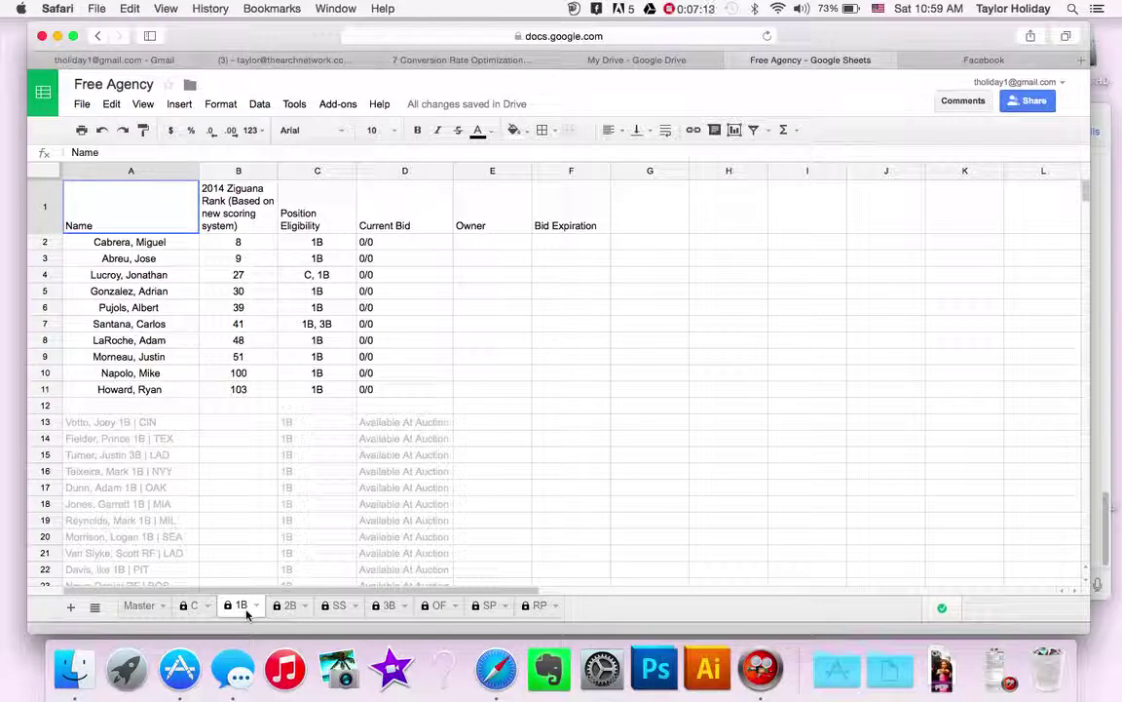
scroll(243, 481, "down", 3)
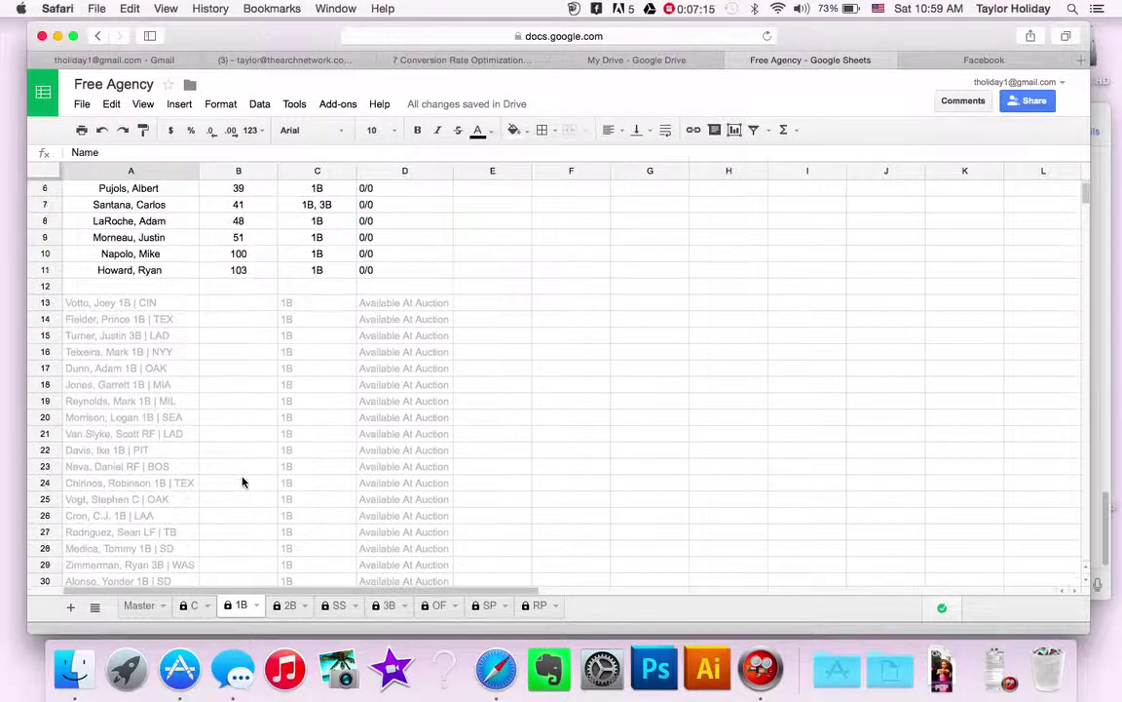
scroll(244, 482, "up", 3)
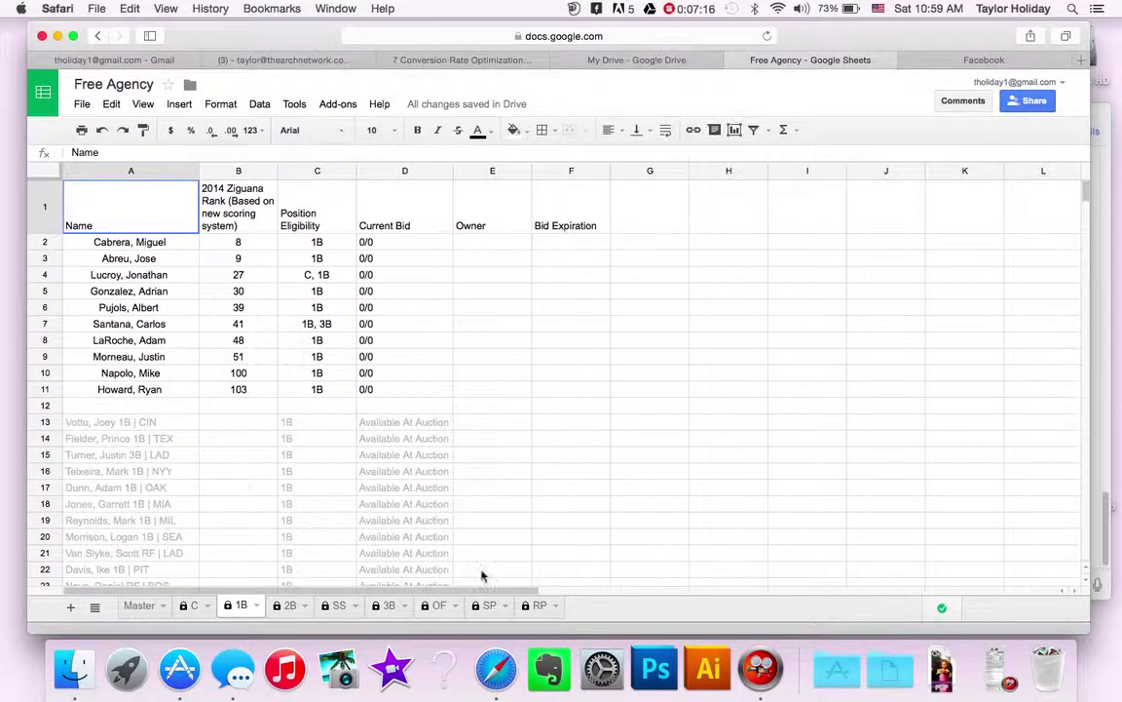
Review the player list on the RP sheet and return to the Master sheet
left_click(539, 605)
scroll(317, 370, "down", 1)
scroll(317, 370, "down", 2)
scroll(317, 371, "up", 3)
left_click(141, 605)
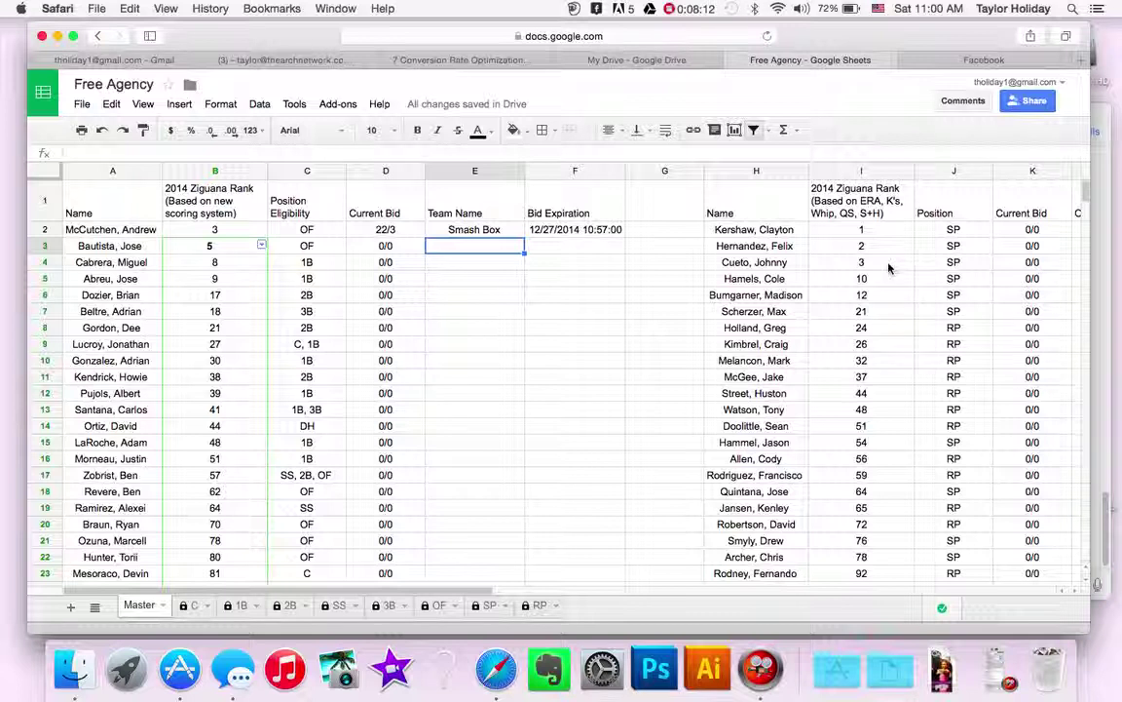
left_click(805, 278)
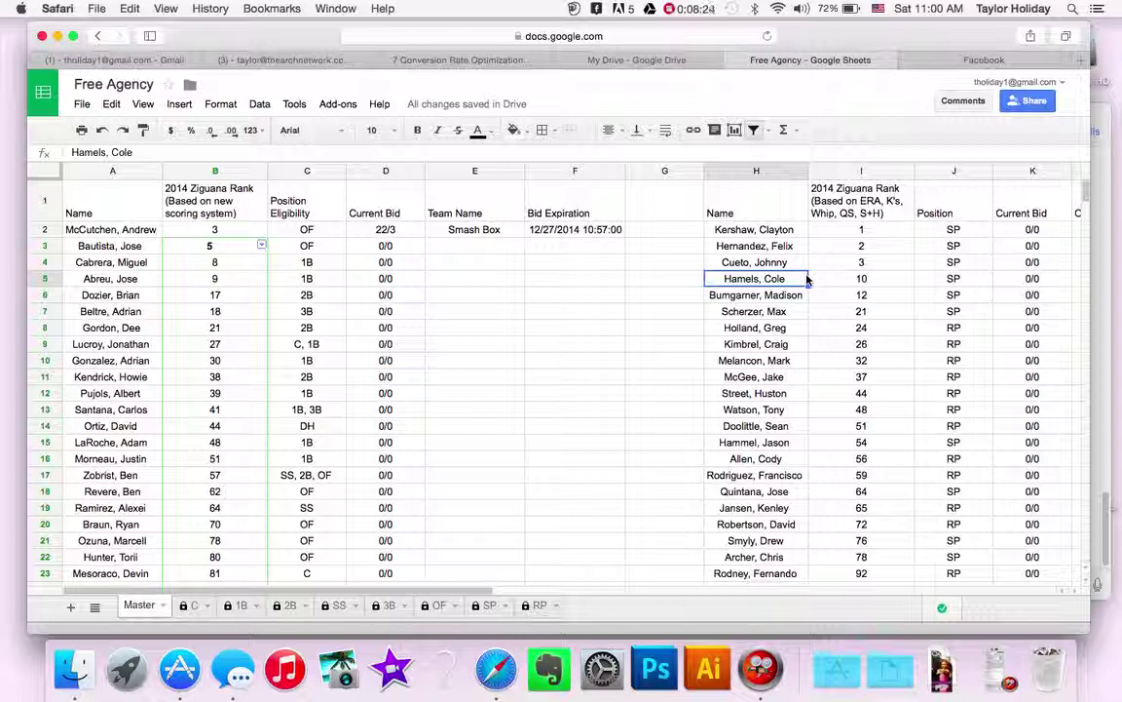
key("Left")
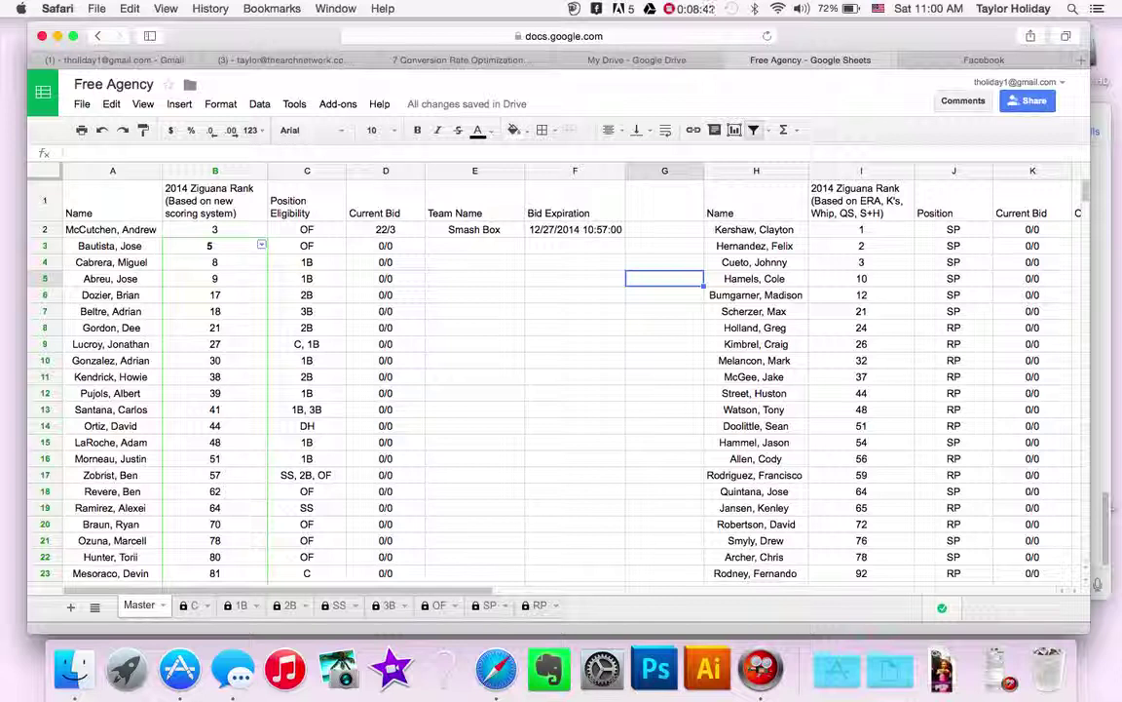
key("Down")
key("Down")
key("Down")
key("Down")
key("Right")
key("Right")
key("Left")
key("Left")
key("Left")
key("Left")
key("Left")
key("Left")
key("Left")
key("Left")
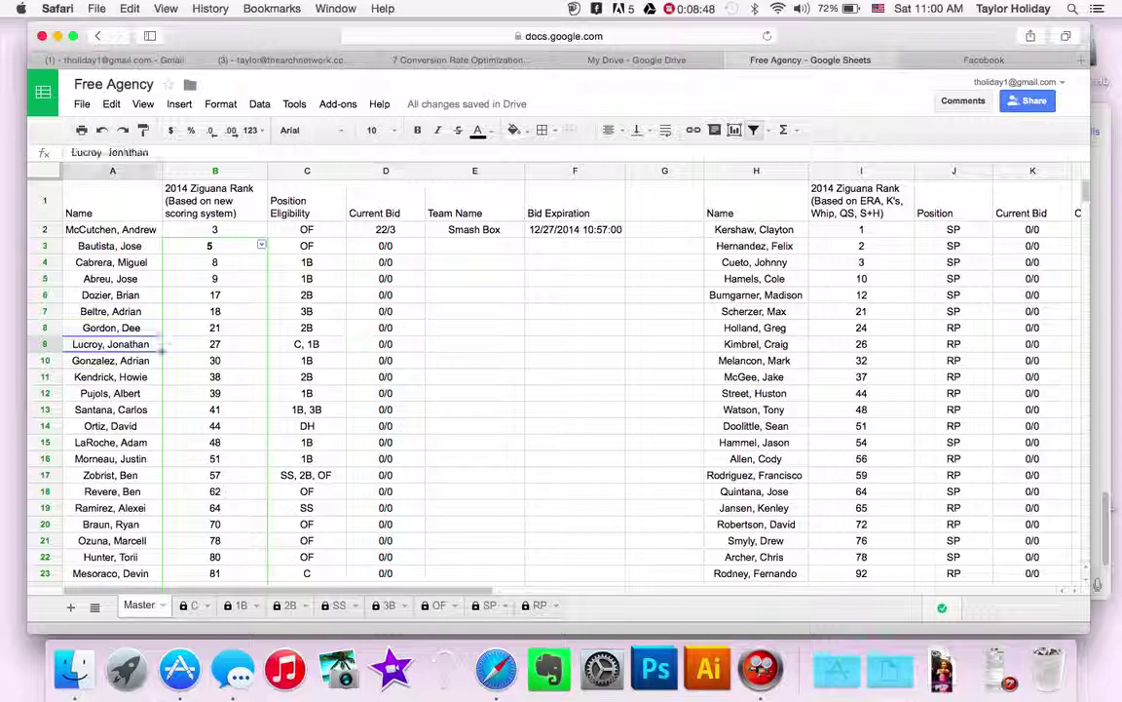